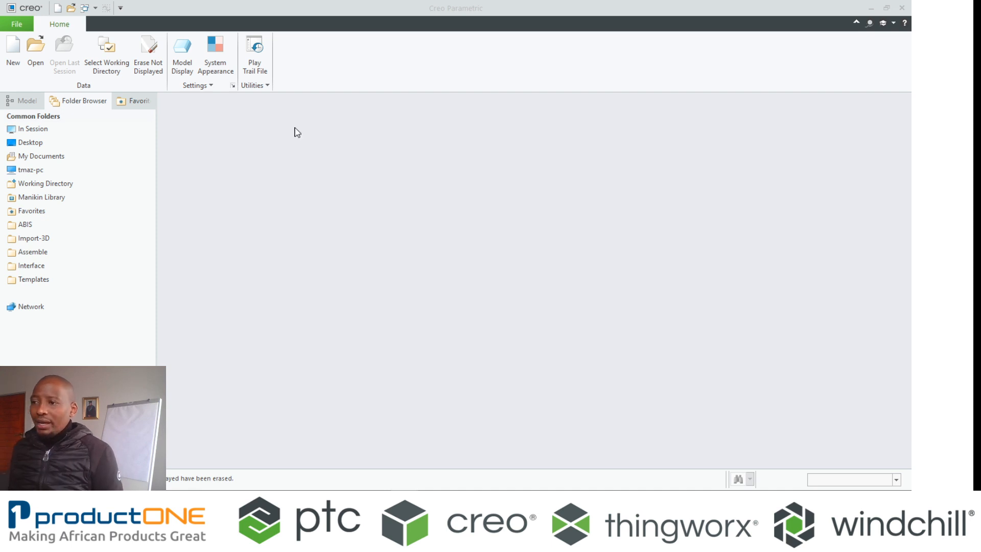
- Load the spring_weightlink_start.asm gearbox assembly from the file-open window
click(36, 53)
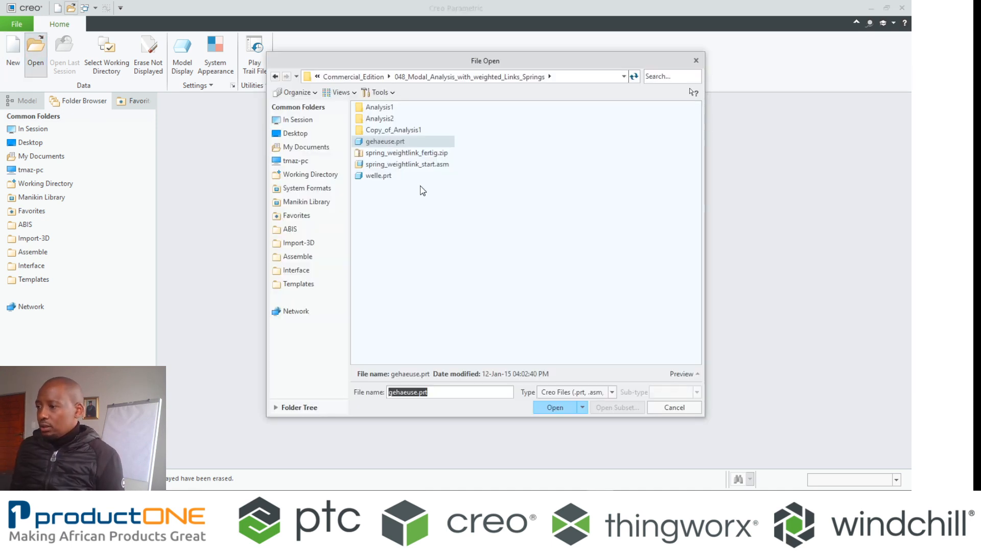
double_click(406, 165)
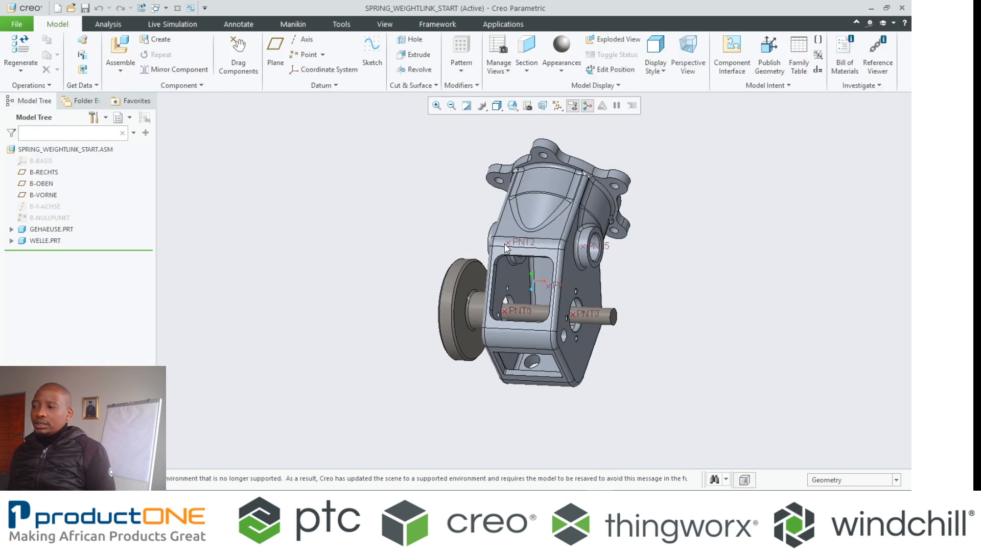
- Hide the datum point display and orbit to inspect the housing and shaft
click(559, 105)
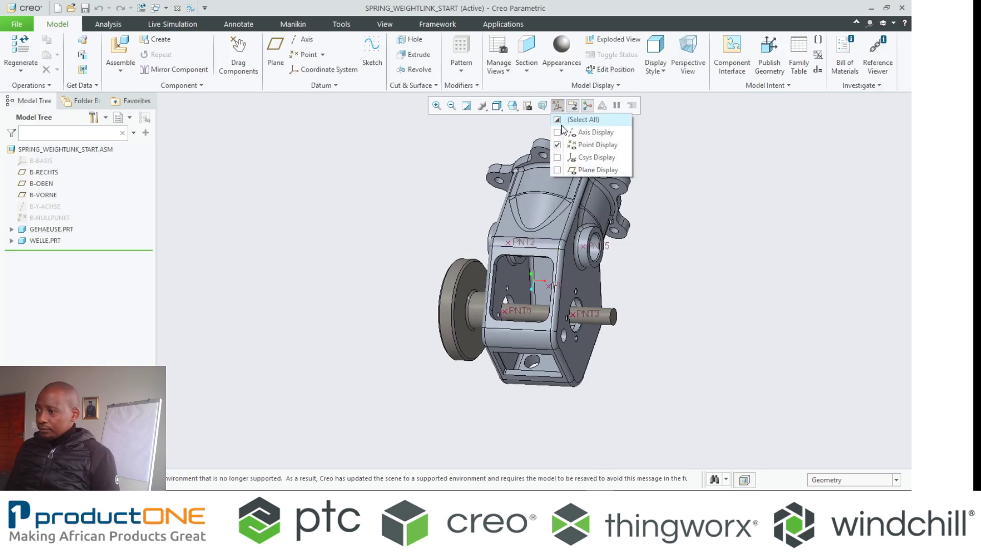
click(583, 141)
middle_drag(635, 246, 550, 210)
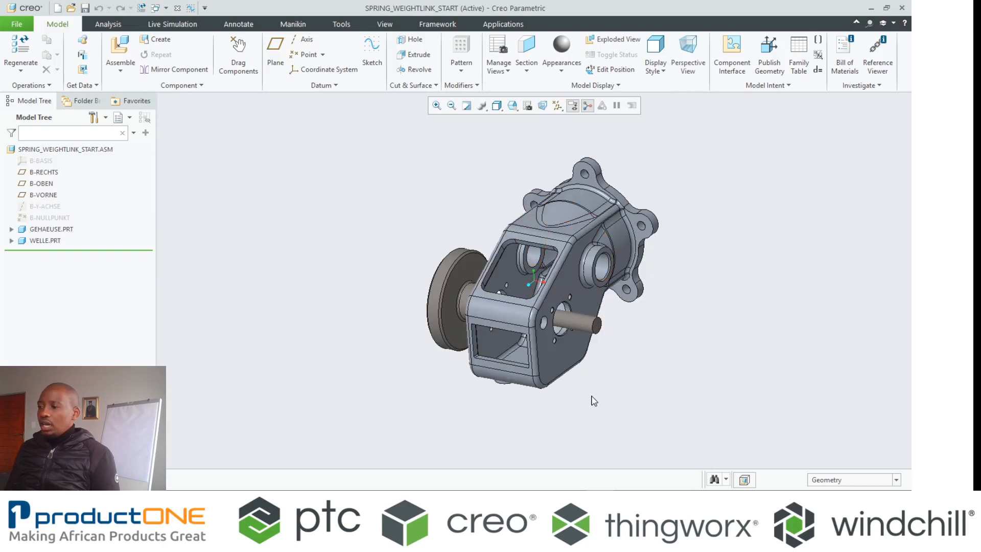
scroll(597, 291, up, 6)
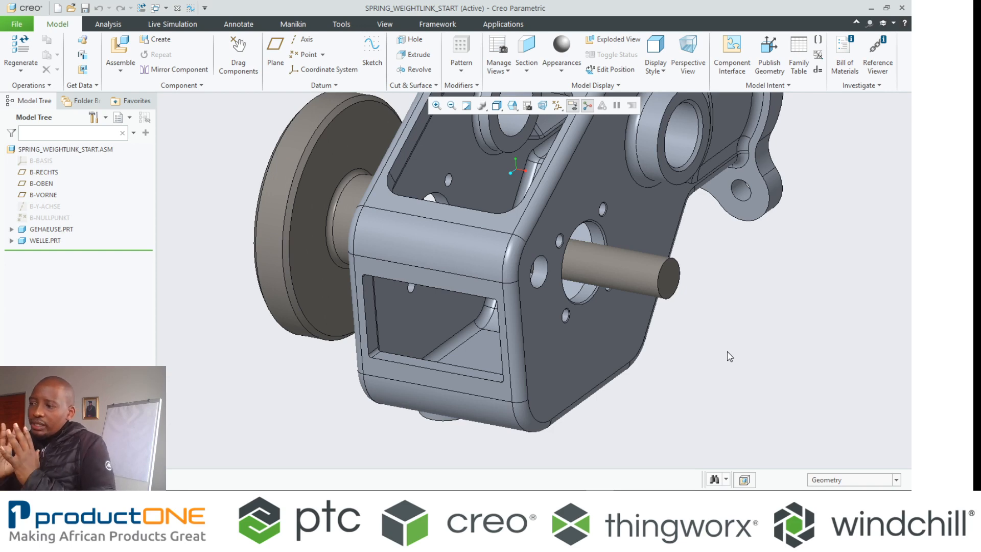
click(614, 279)
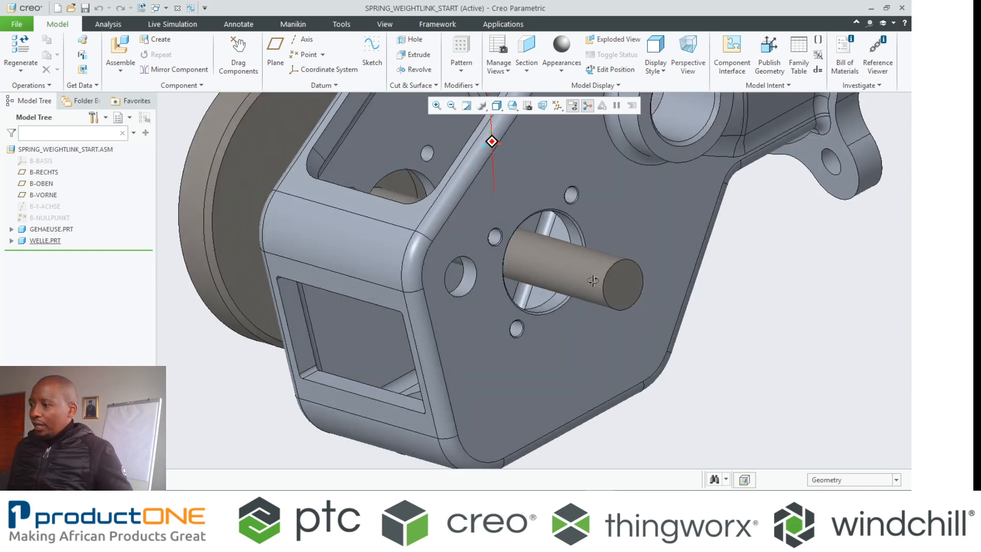
middle_drag(614, 278, 595, 280)
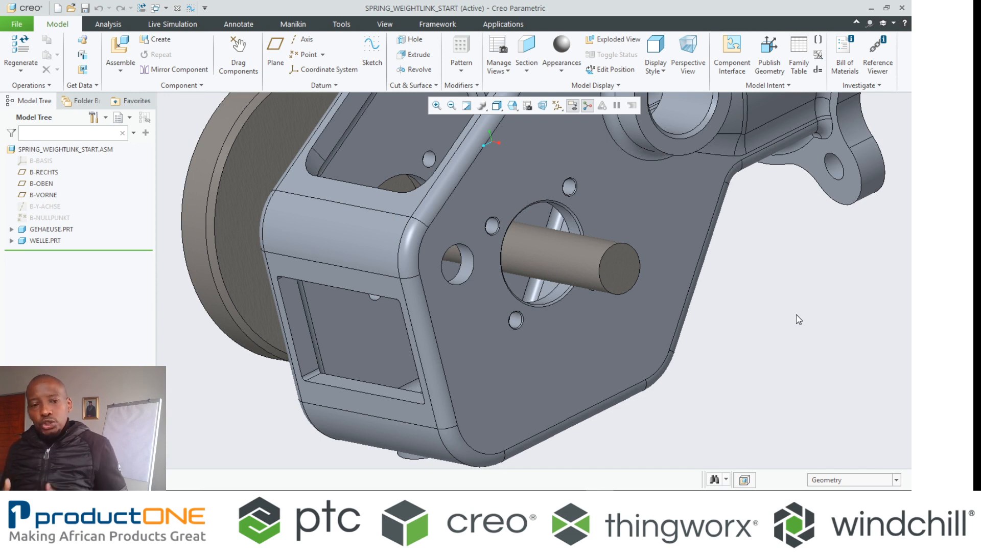
- Enter Simulate Structure mode from the Applications ribbon
click(503, 24)
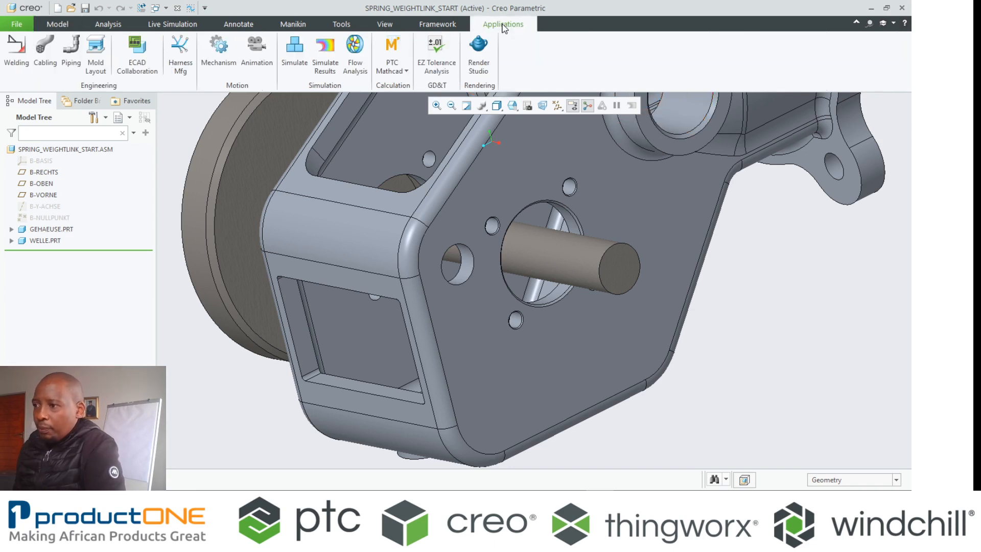
click(295, 56)
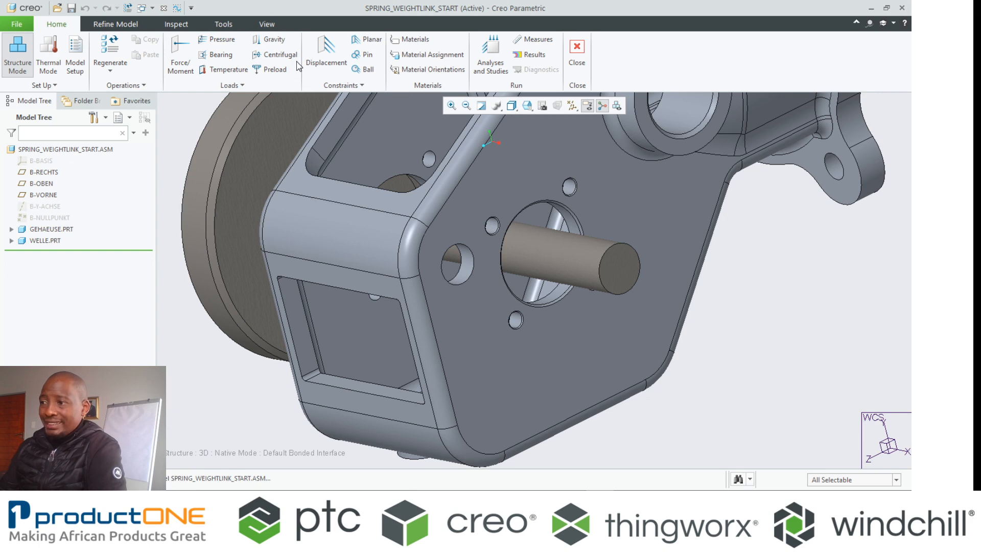
scroll(432, 352, down, 1)
scroll(432, 352, down, 1)
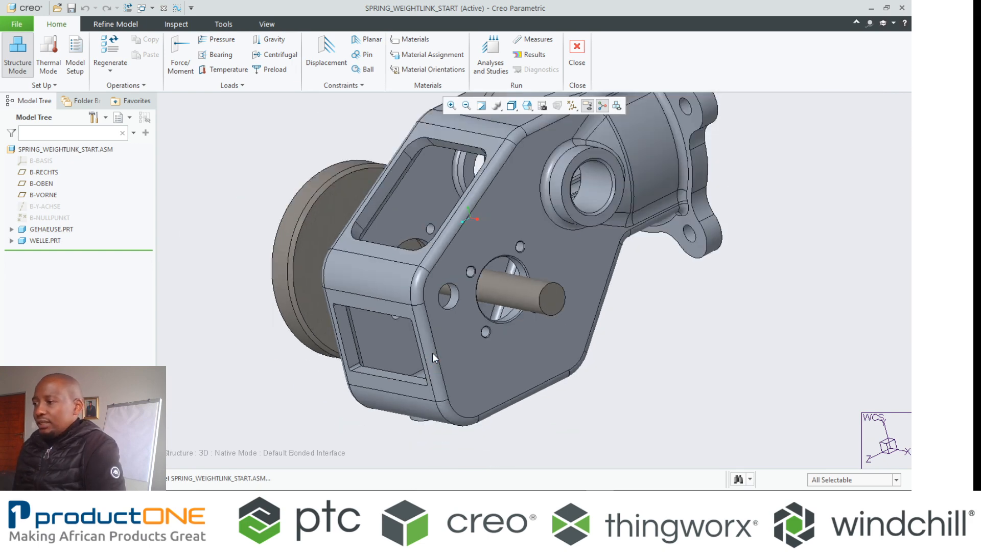
middle_drag(432, 353, 460, 341)
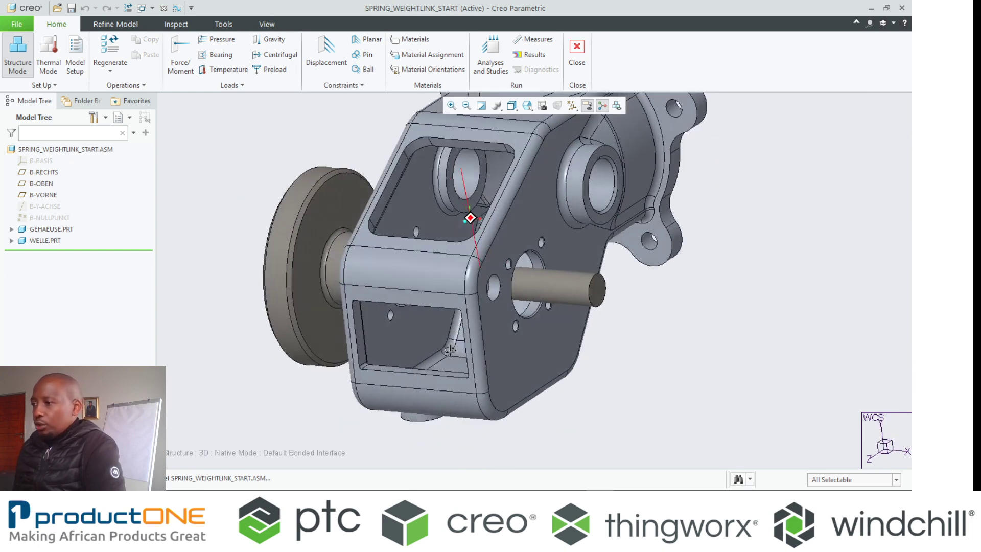
- Load al2014.mtl and steel.mtl from the Legacy-Materials folder into the model
click(413, 40)
click(354, 111)
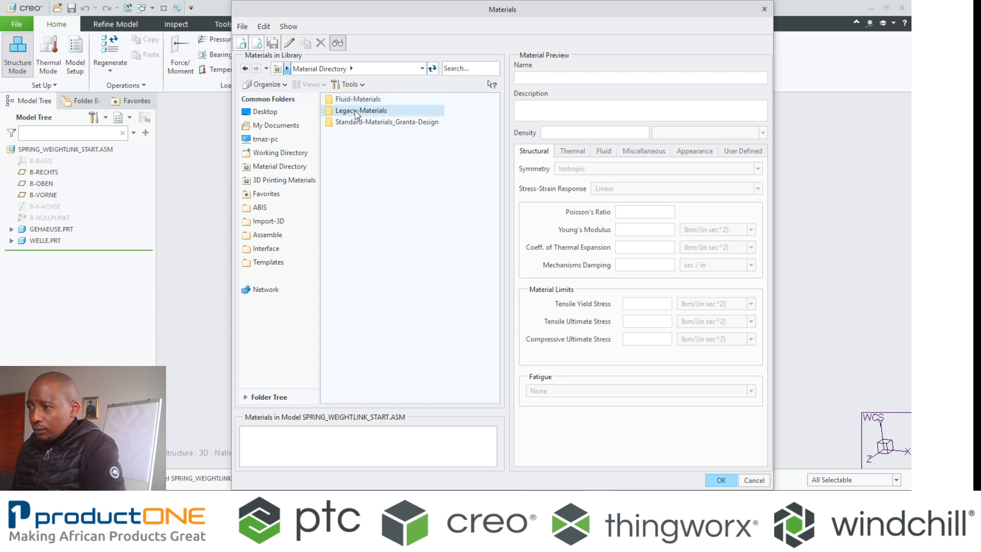
double_click(356, 111)
double_click(351, 100)
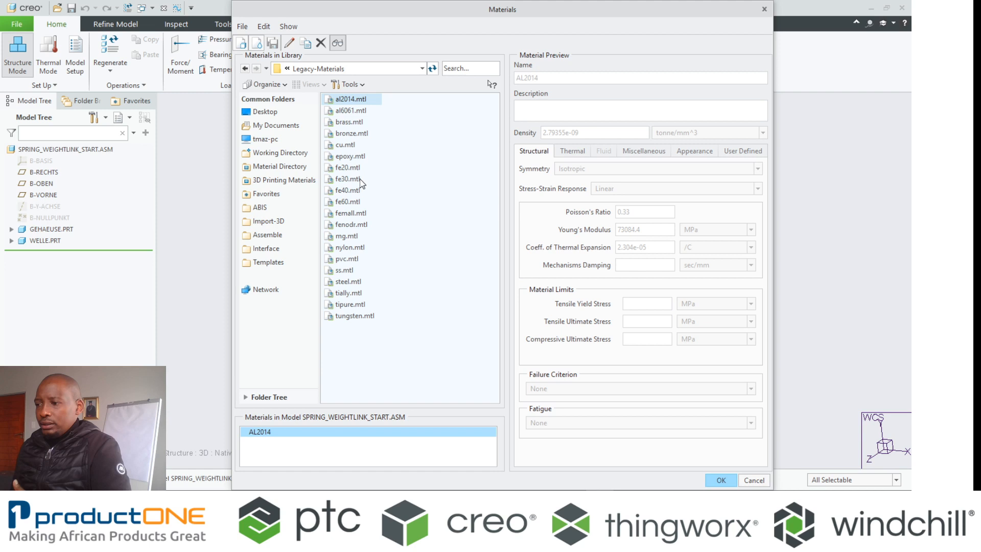
double_click(349, 282)
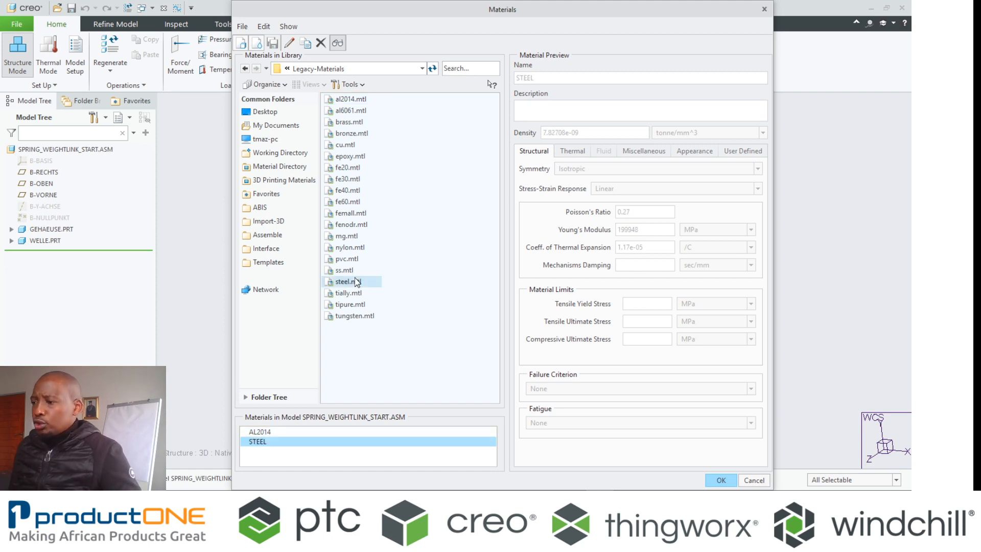
click(720, 481)
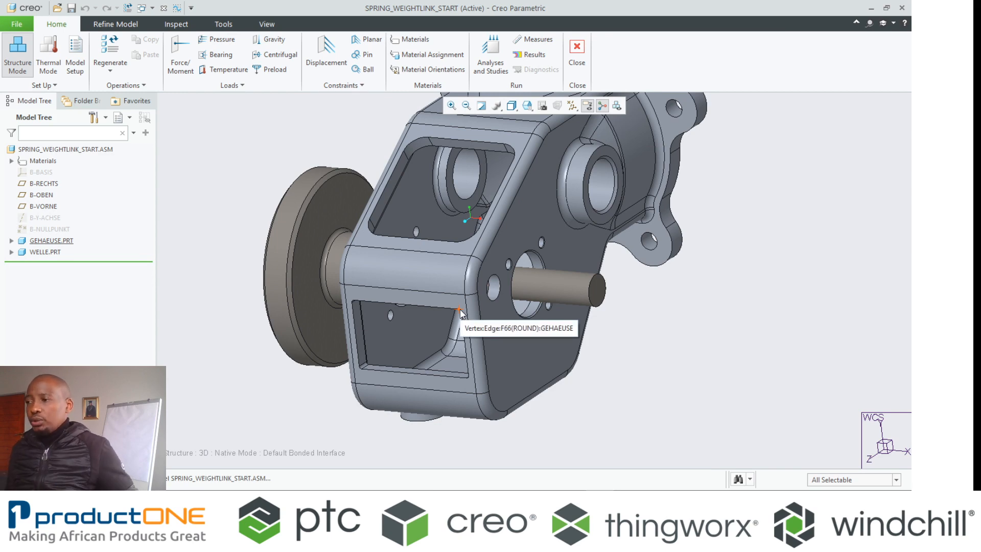
- Assign AL2014 to the GEHAEUSE.PRT housing
click(428, 55)
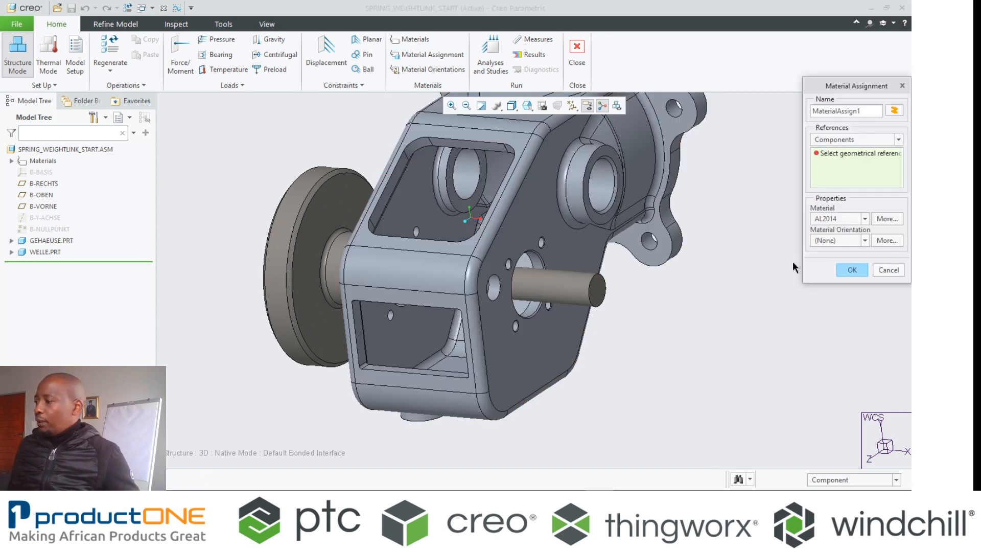
click(480, 238)
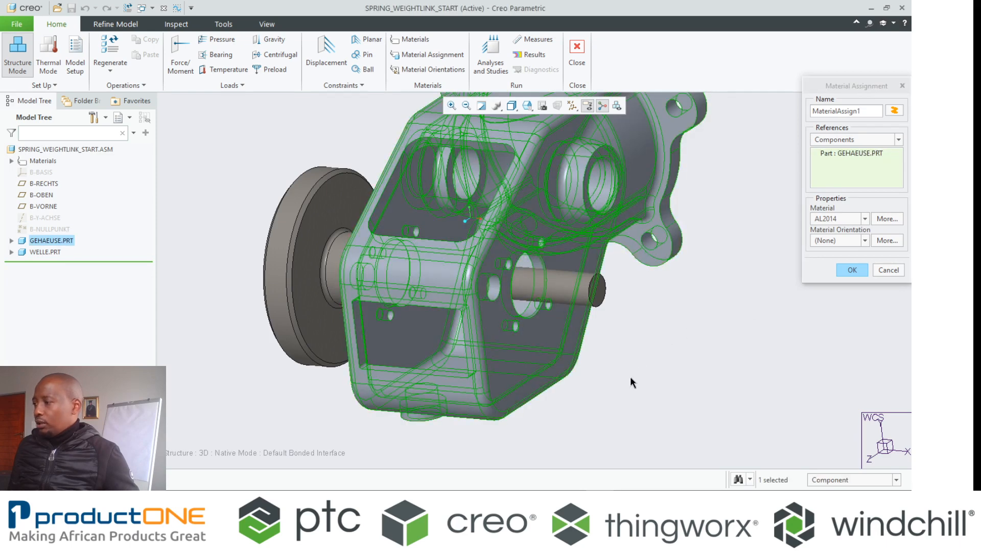
scroll(631, 377, down, 2)
middle_drag(579, 423, 590, 416)
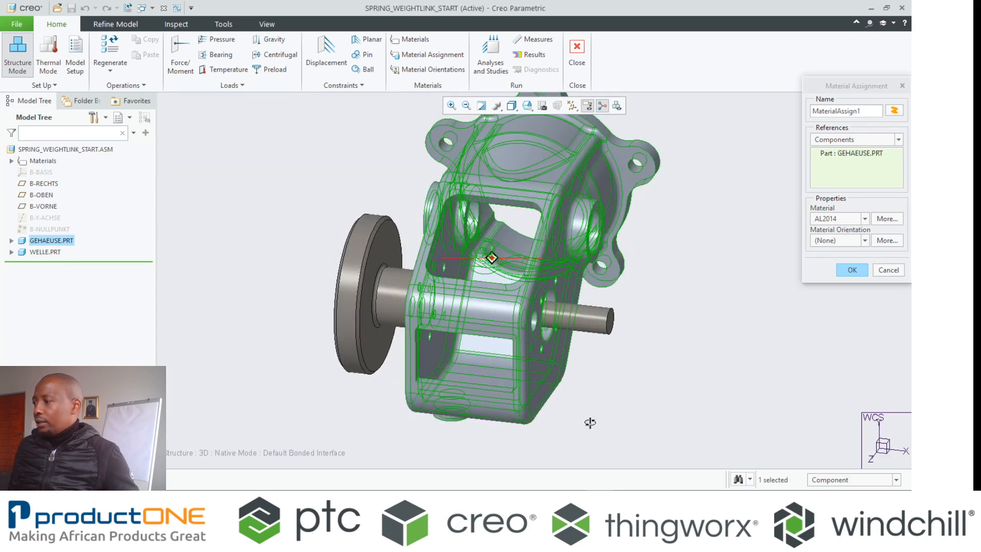
middle_click(595, 416)
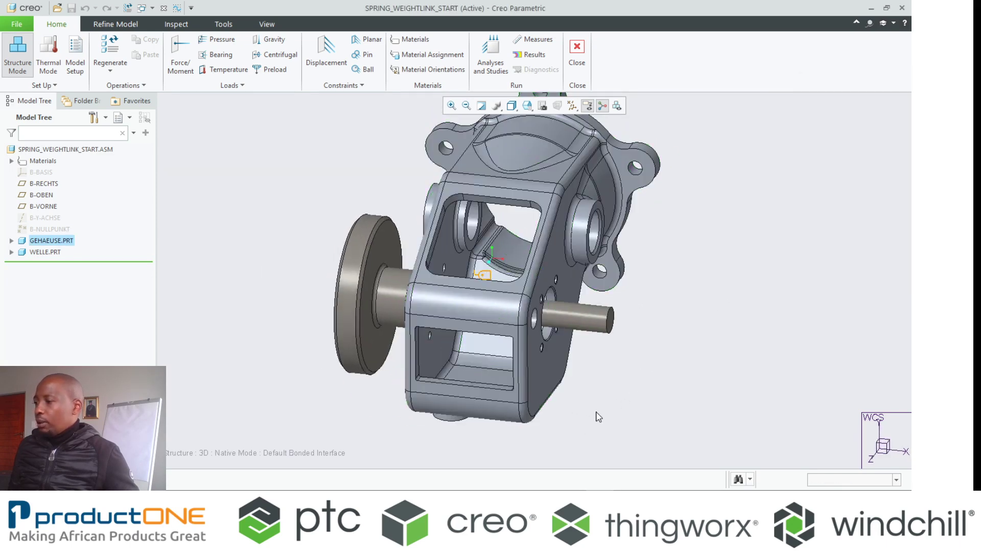
- Assign STEEL to the WELLE.PRT shaft with a second material assignment
click(426, 55)
click(865, 218)
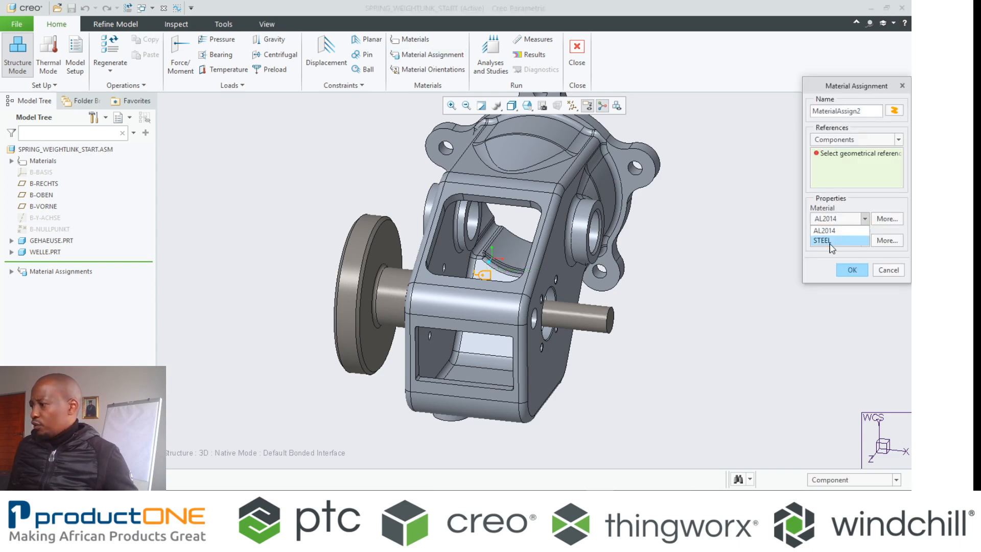
click(832, 247)
click(387, 265)
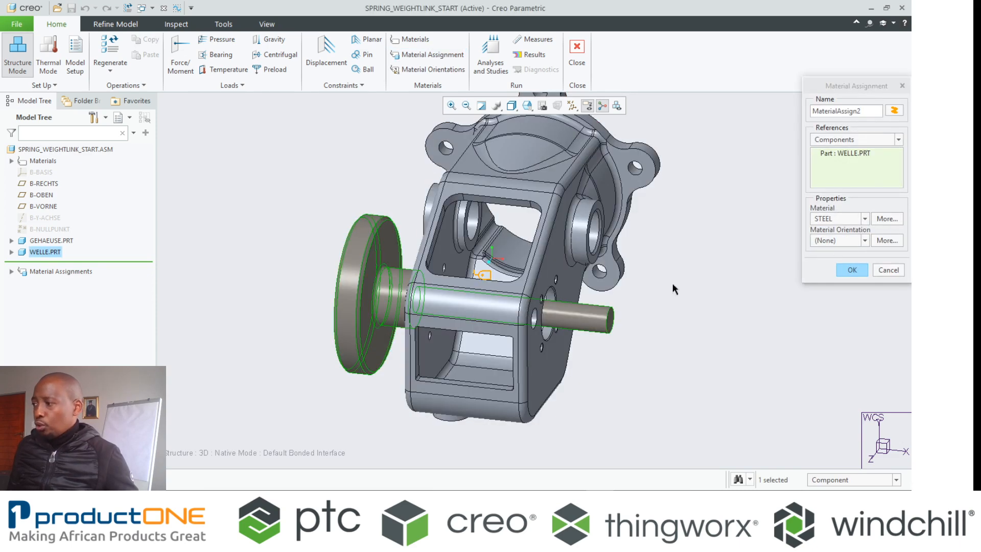
middle_click(683, 273)
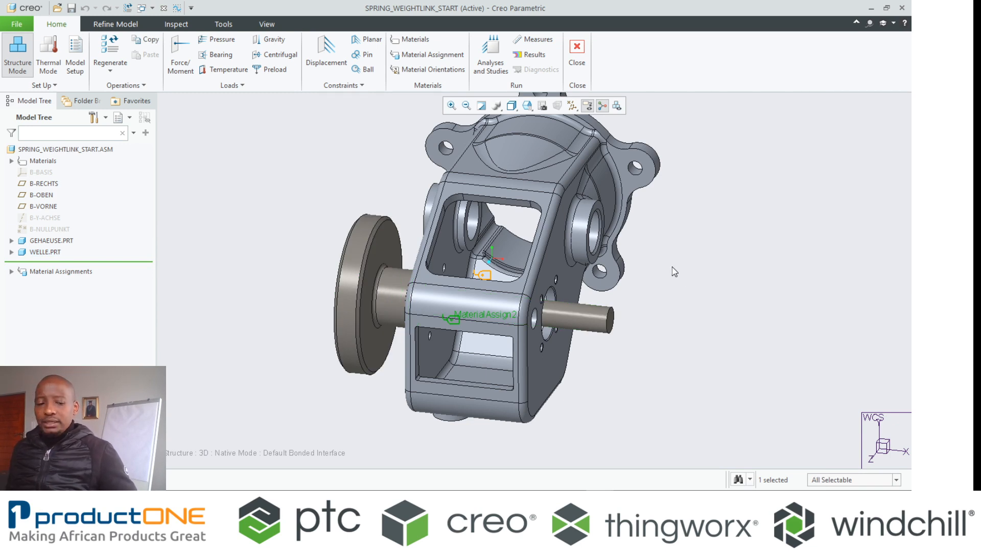
mouse_move(683, 275)
shift+middle_down()
mouse_move(553, 300)
mouse_move(589, 300)
shift+middle_up()
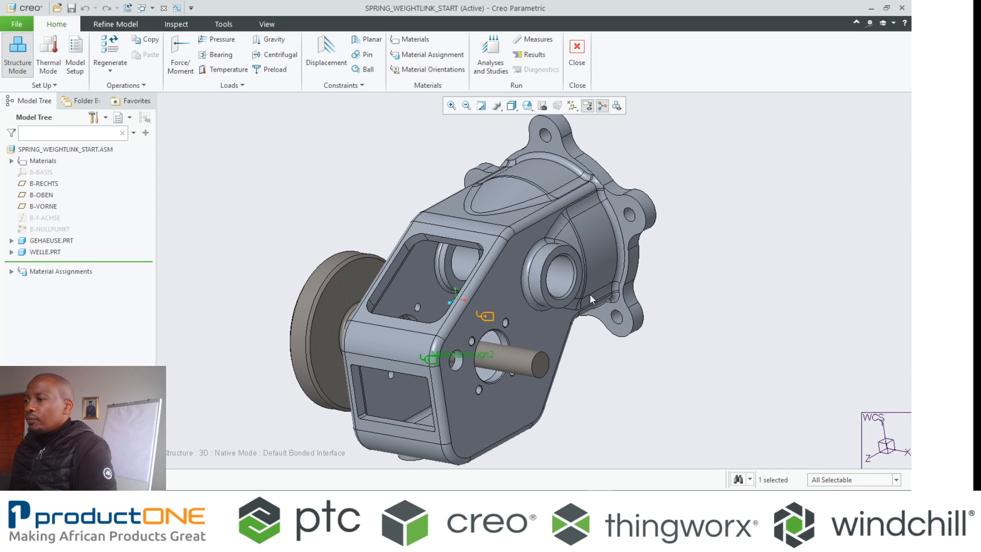
- Constrain the housing's four flange bolt-hole surfaces against all translations
click(328, 47)
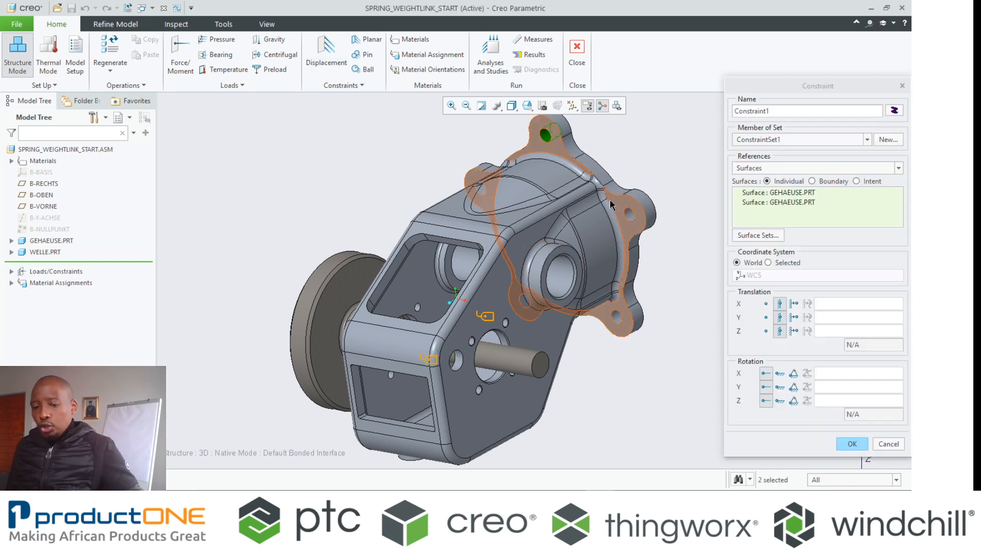
ctrl+click(628, 214)
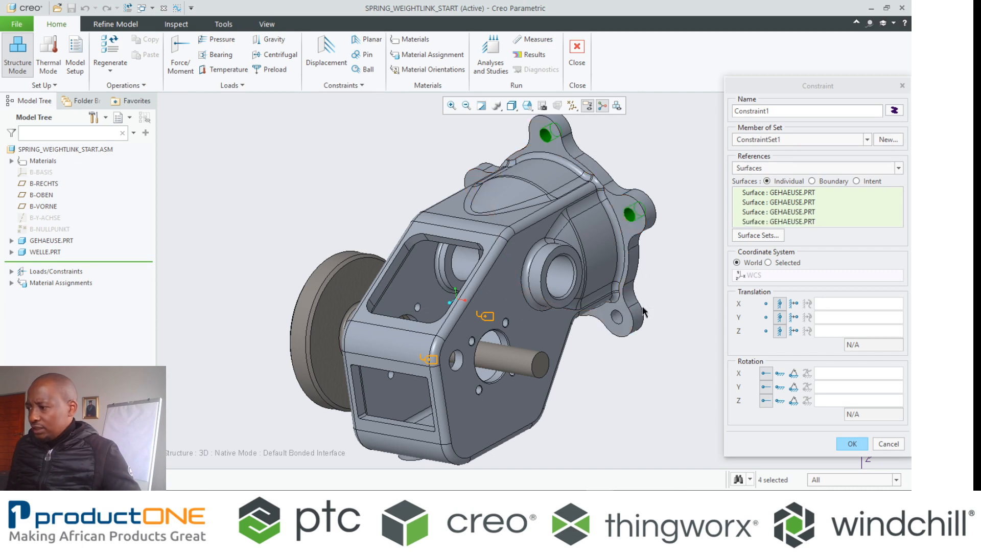
ctrl+click(617, 322)
mouse_move(617, 322)
middle_down()
mouse_move(460, 285)
mouse_move(624, 398)
middle_up()
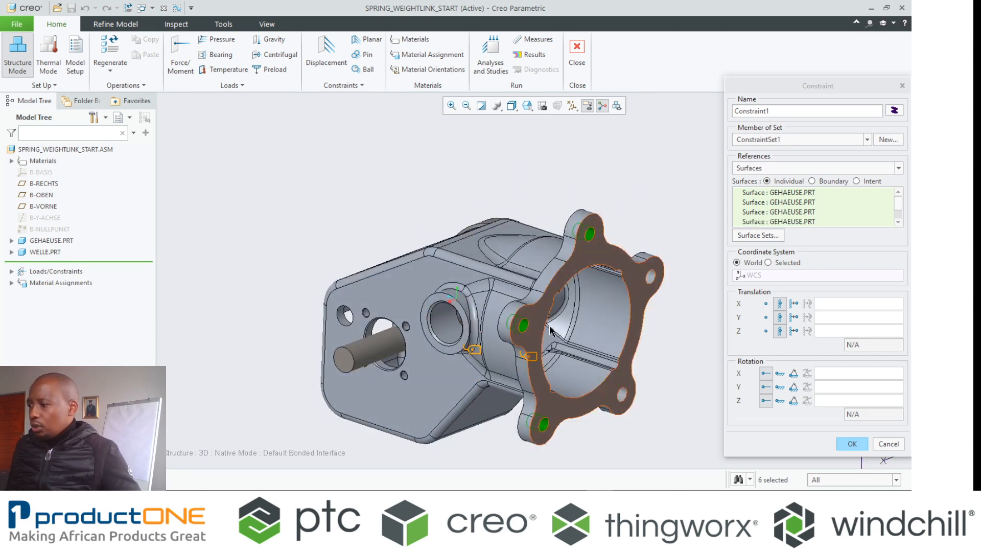
ctrl+click(624, 399)
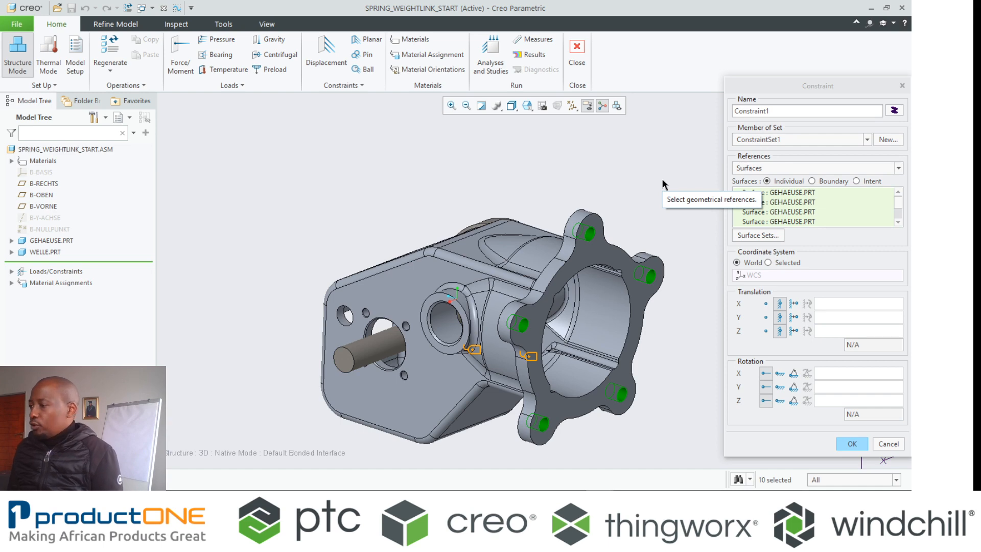
middle_click(662, 184)
- Orbit the model to check the new constraint symbols on the bolt holes
mouse_move(662, 183)
middle_down()
mouse_move(700, 221)
mouse_move(693, 229)
middle_up()
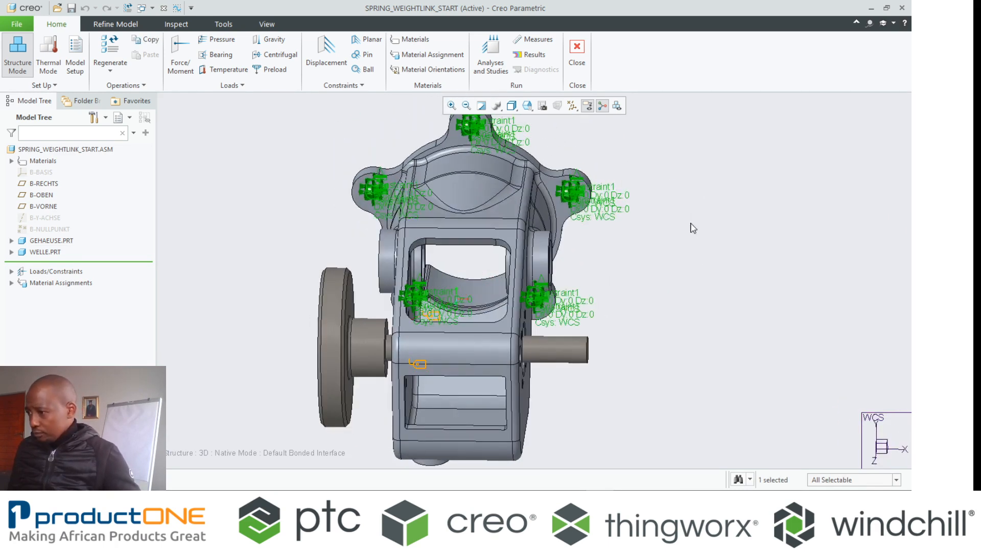
click(706, 265)
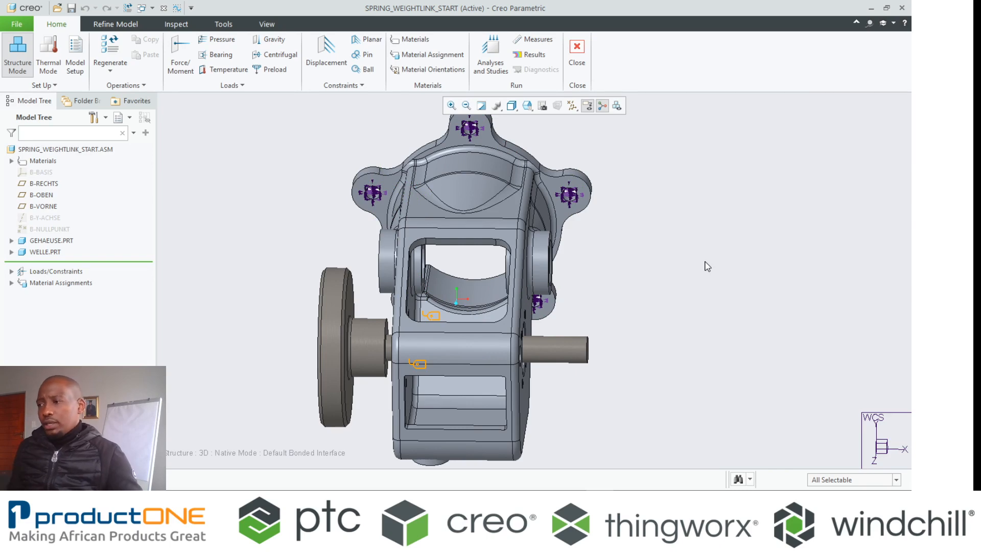
middle_drag(699, 269, 666, 282)
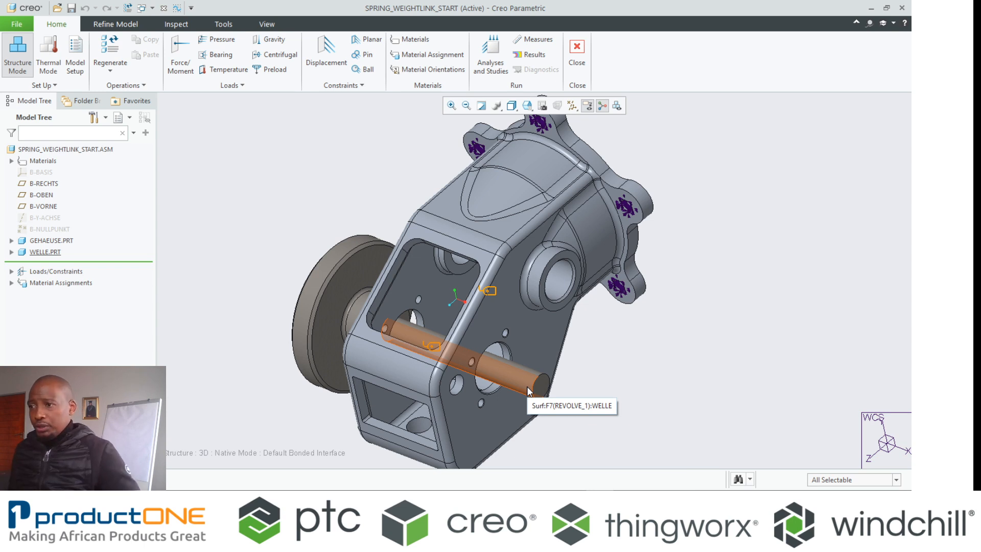
- Start a Volume Region on WELLE.PRT and expand the part to reach its datum planes
click(115, 24)
click(347, 64)
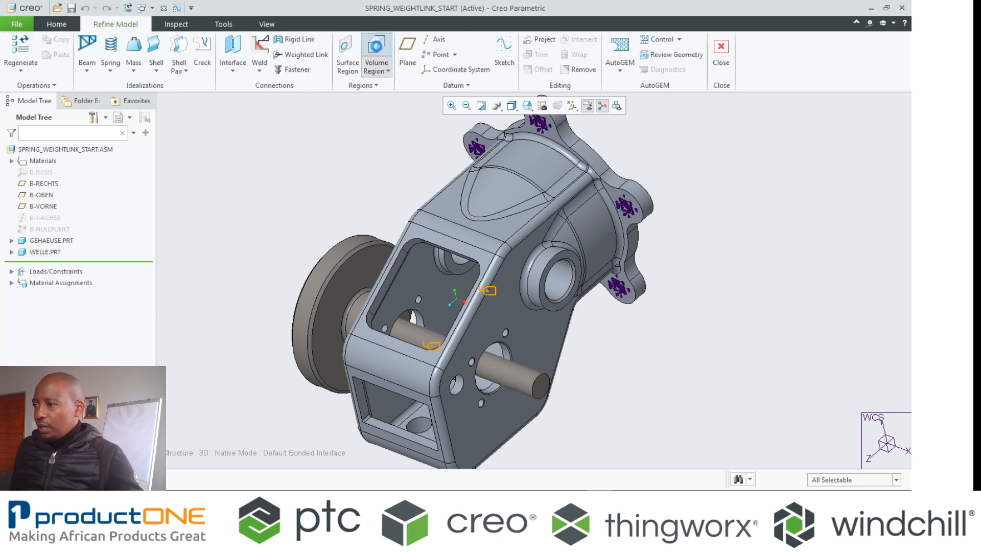
click(532, 375)
click(527, 389)
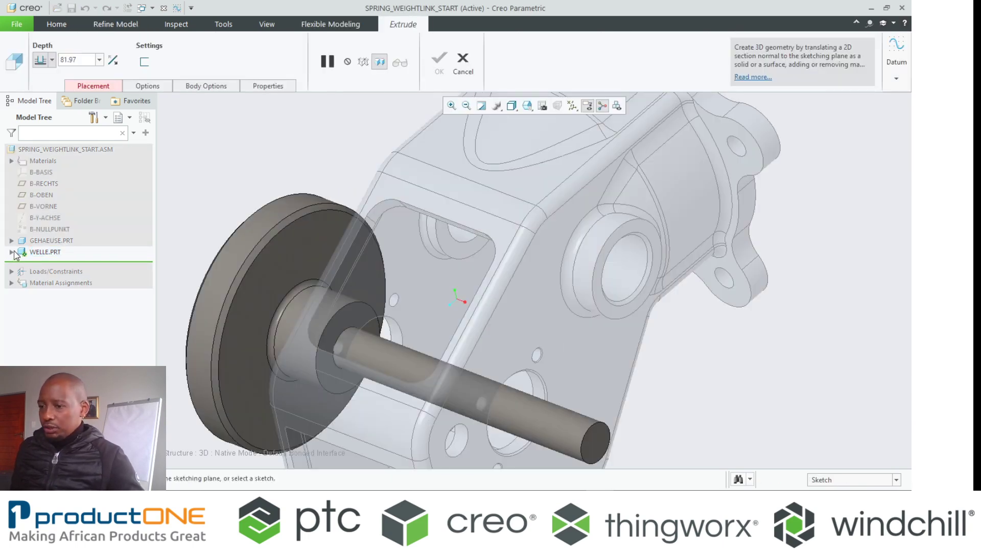
click(13, 252)
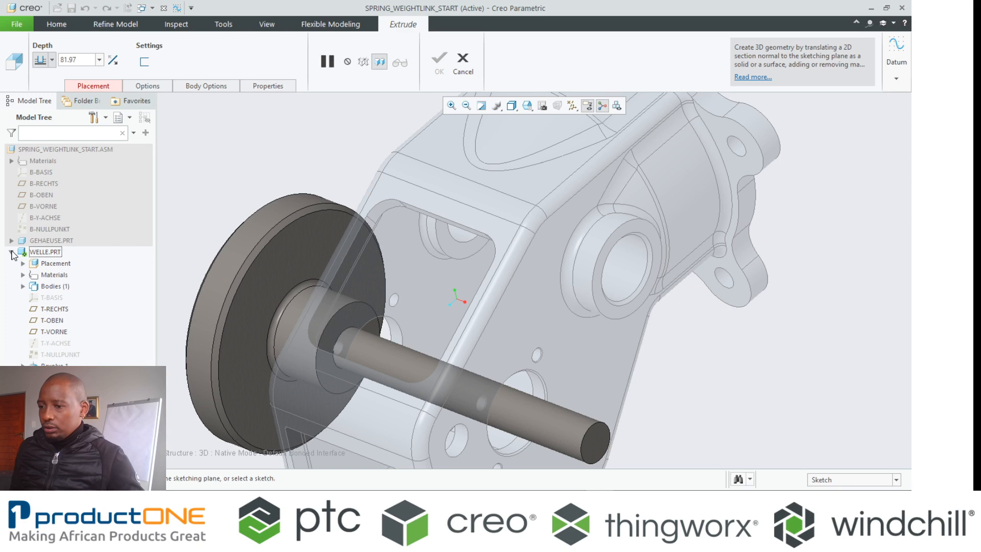
- Sketch two rectangles on T-OBEN across the shaft at the two housing walls
click(53, 319)
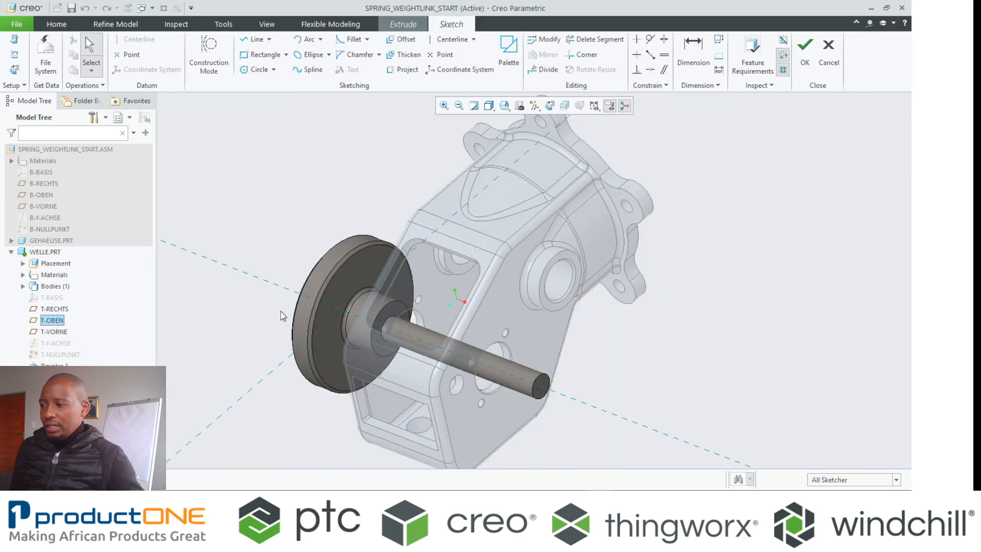
click(550, 106)
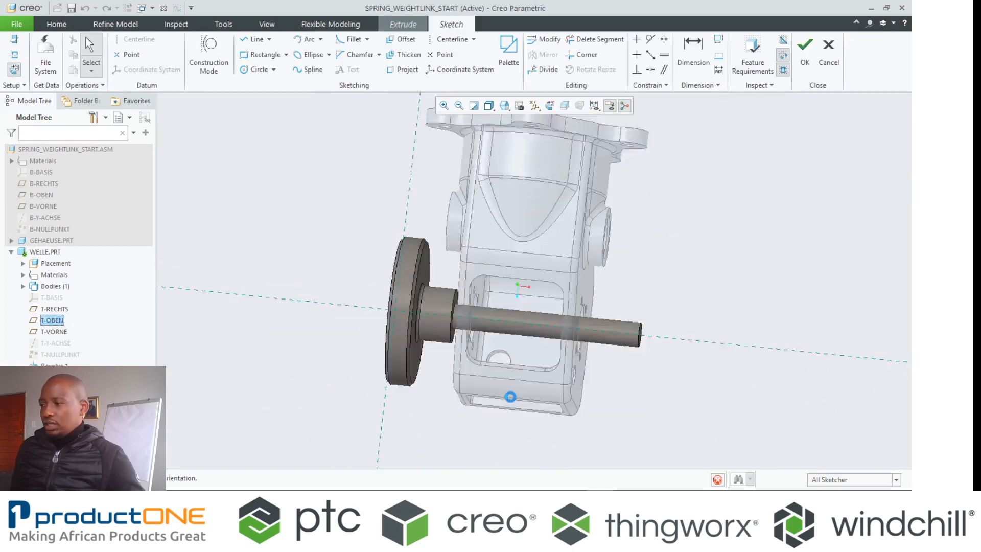
scroll(593, 404, up, 3)
scroll(593, 307, up, 3)
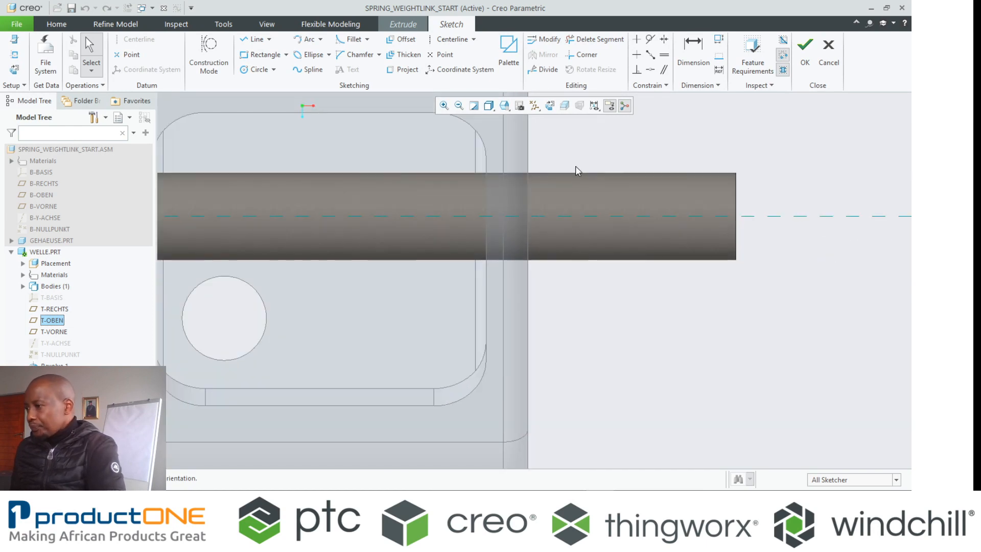
right_click(577, 168)
click(617, 188)
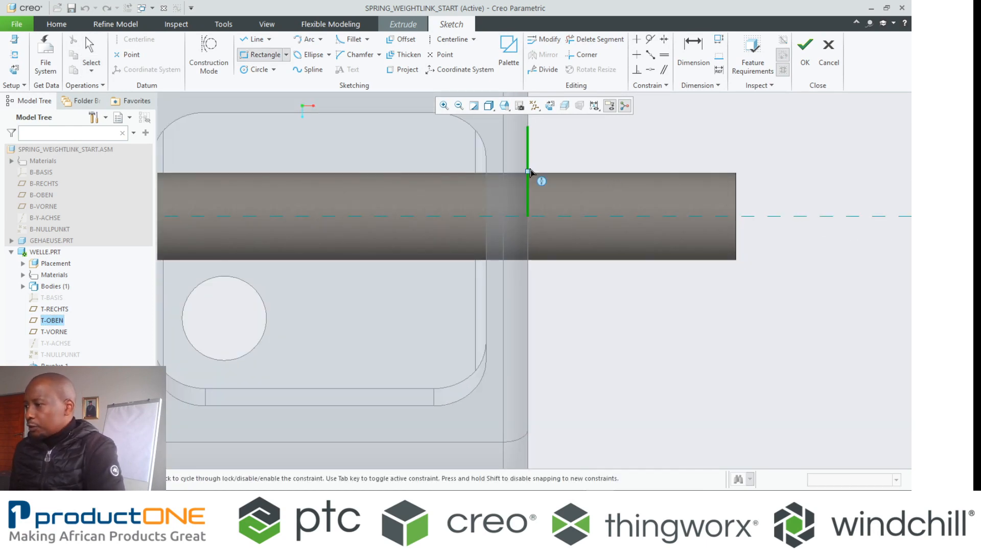
scroll(531, 171, up, 3)
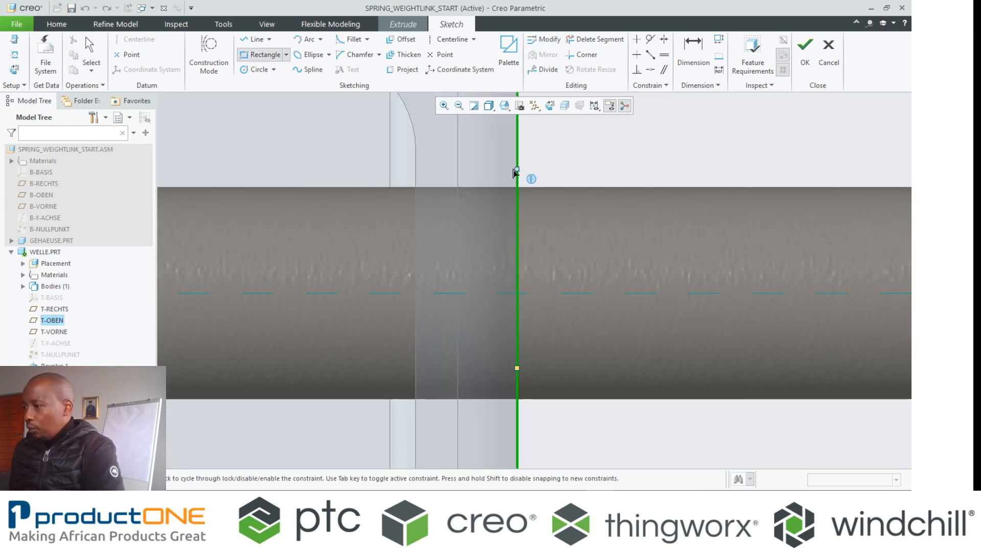
click(514, 173)
scroll(514, 173, down, 3)
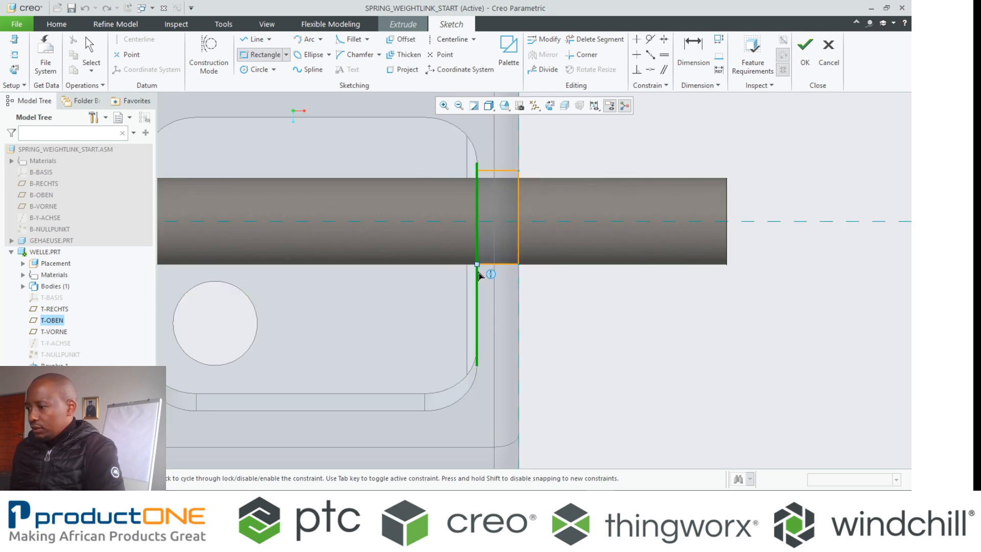
click(478, 275)
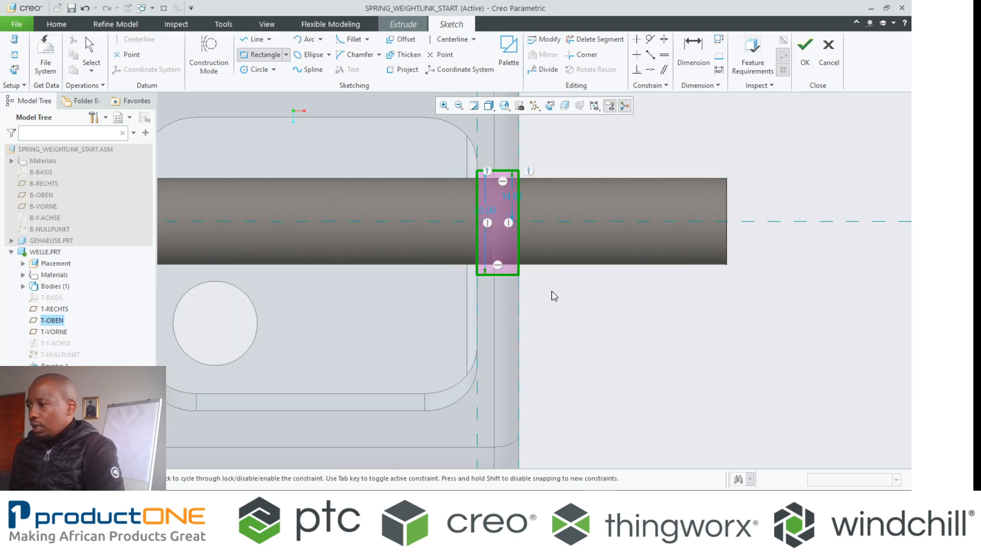
middle_click(552, 294)
scroll(620, 320, down, 3)
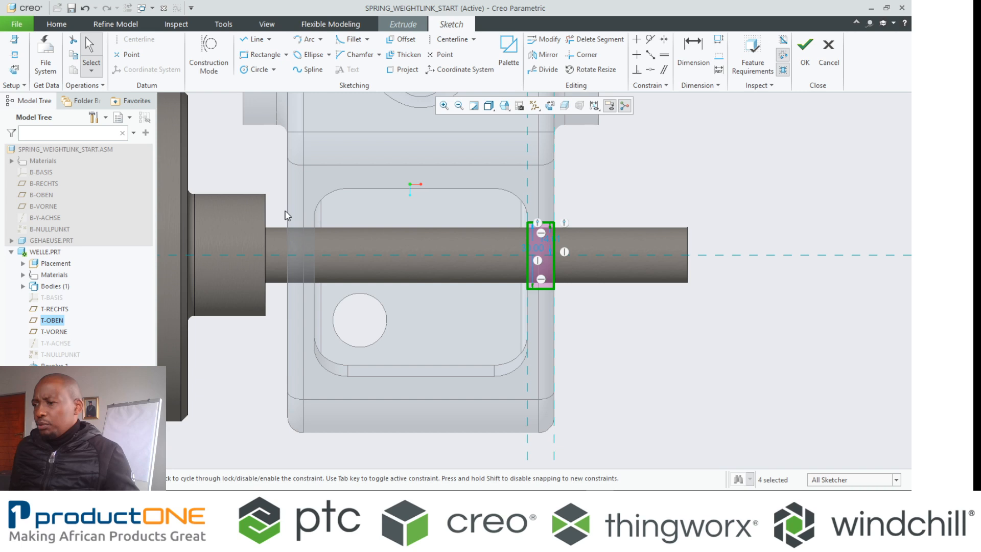
right_click(287, 213)
click(327, 232)
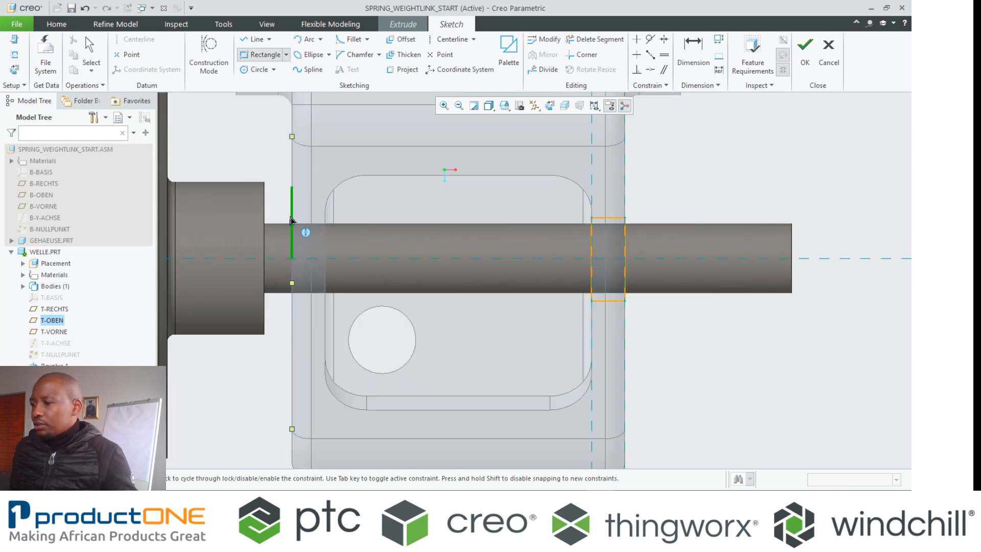
click(292, 221)
scroll(326, 314, up, 3)
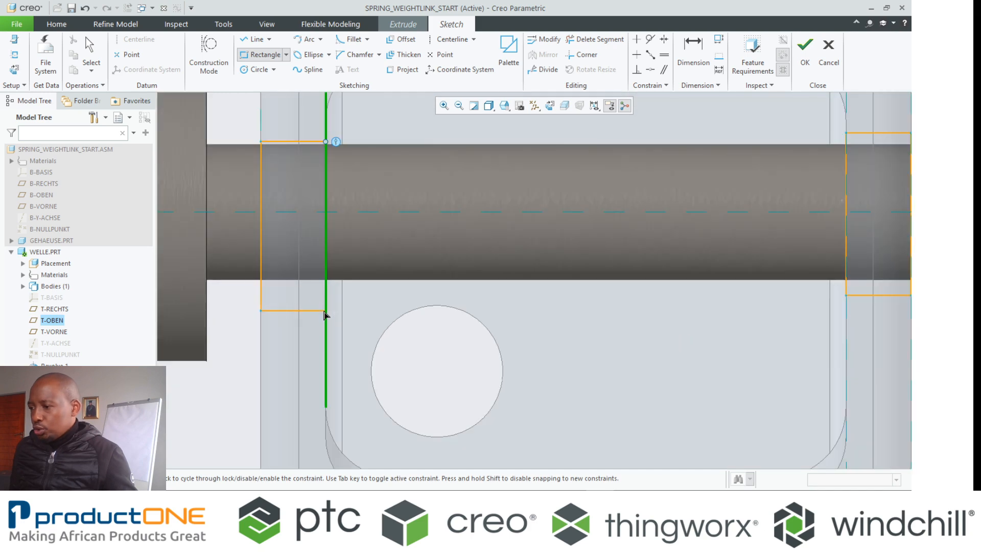
click(325, 303)
scroll(330, 297, down, 5)
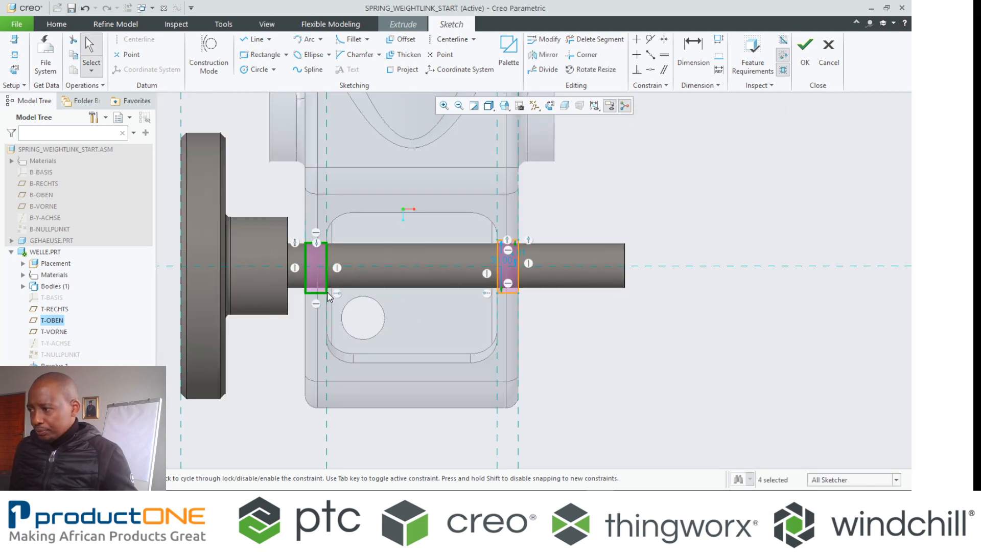
- Extrude the sketch with Symmetric depth and accept the volume region feature
click(806, 46)
mouse_move(535, 237)
middle_down()
mouse_move(466, 148)
mouse_move(402, 208)
mouse_move(432, 248)
middle_up()
scroll(399, 223, up, 6)
scroll(422, 230, down, 5)
scroll(433, 249, down, 2)
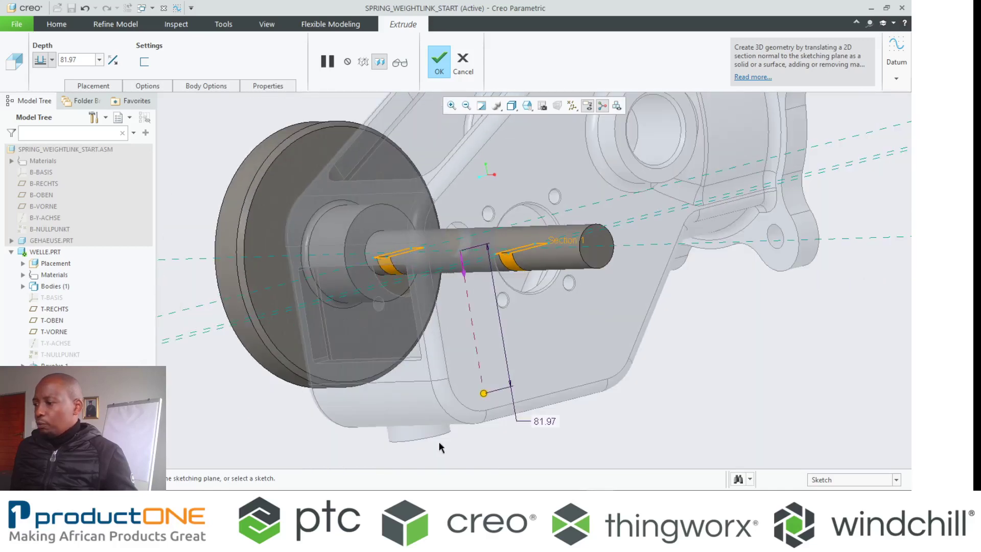
right_click(482, 395)
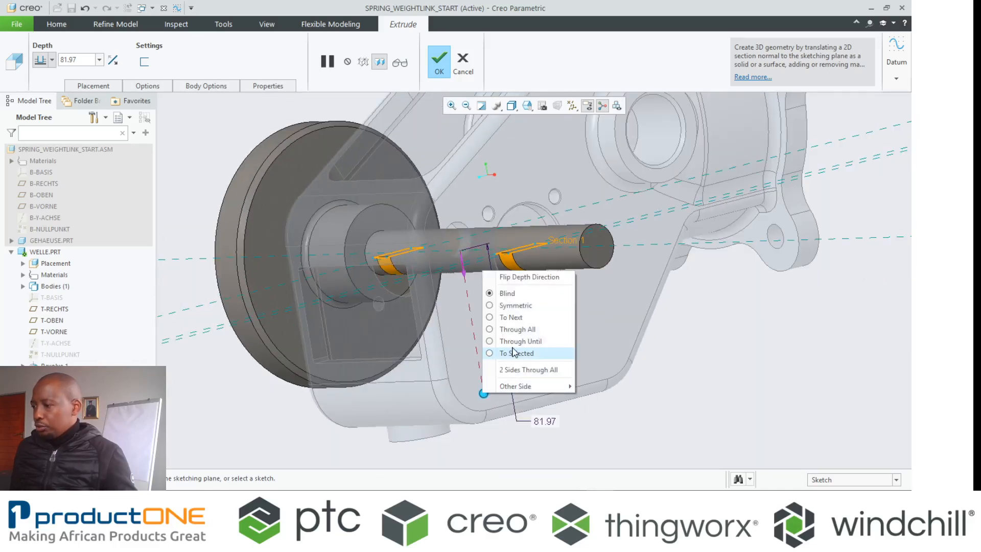
click(515, 307)
middle_drag(515, 311, 514, 366)
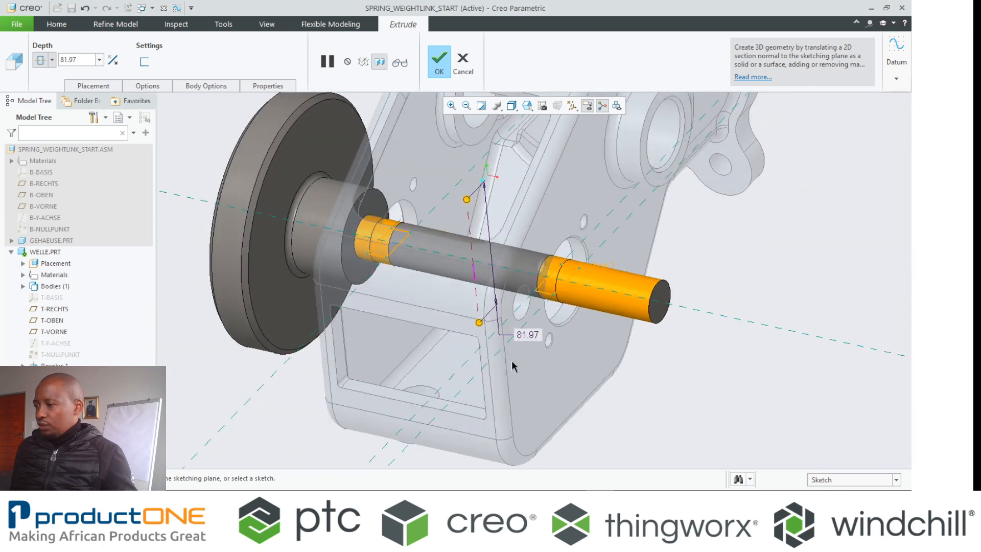
middle_click(514, 367)
middle_drag(505, 299, 543, 395)
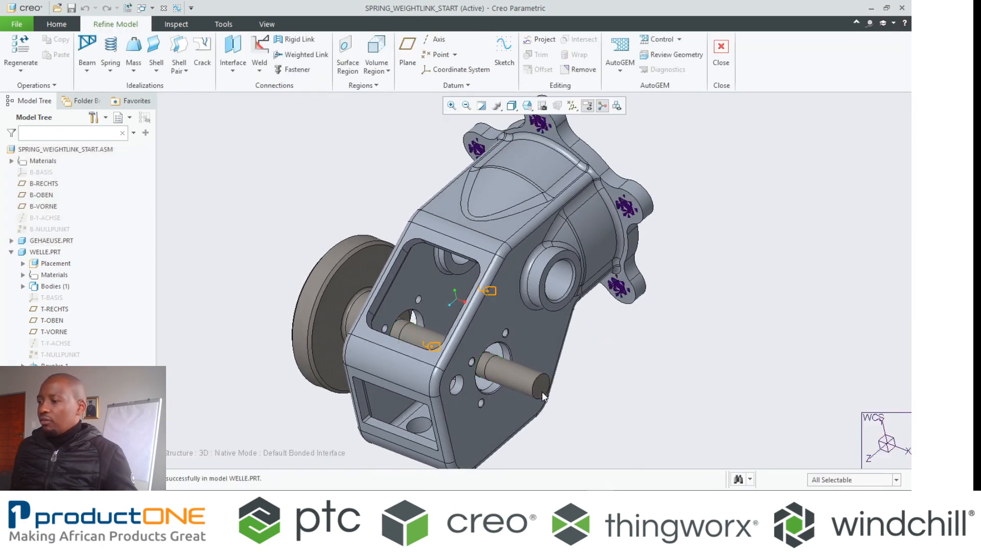
scroll(543, 395, down, 5)
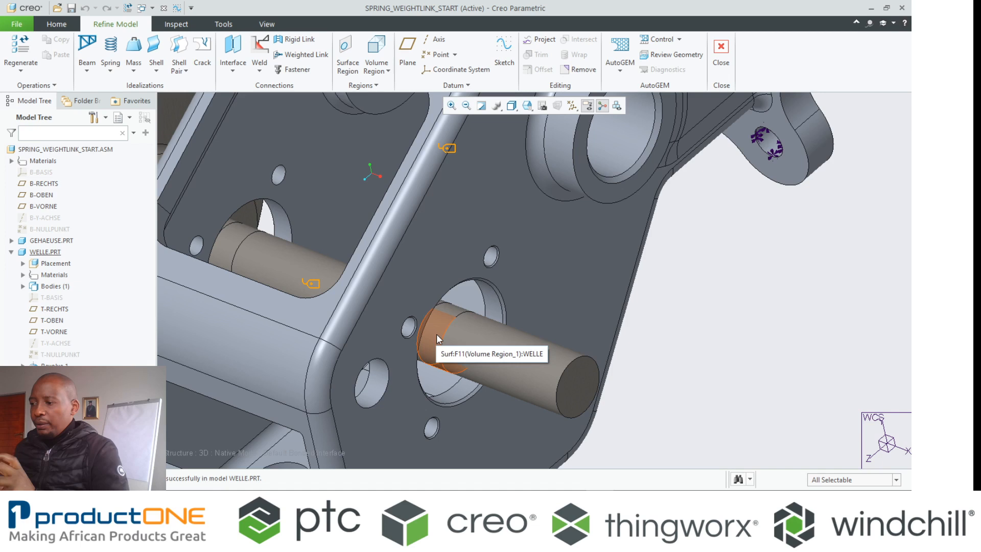
click(436, 334)
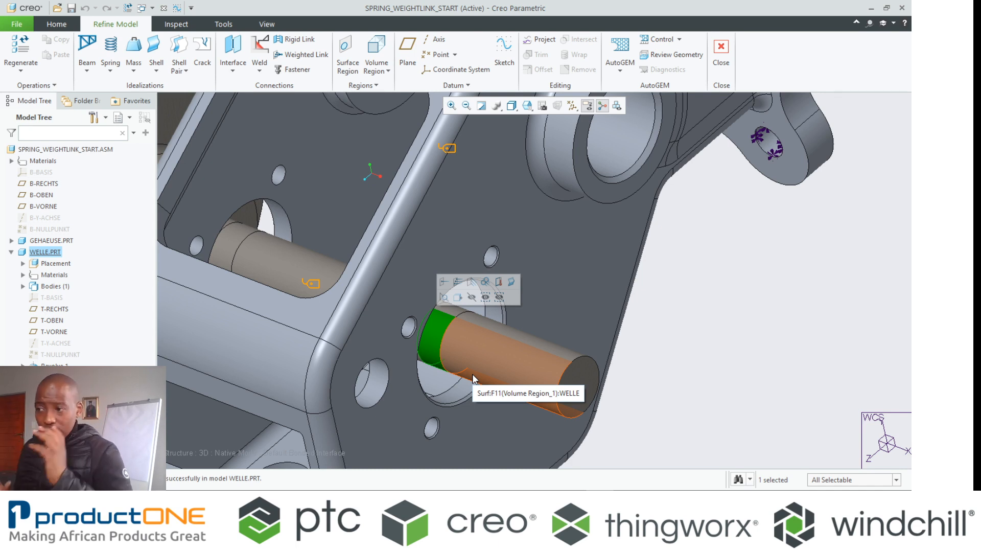
middle_drag(473, 373, 591, 316)
click(731, 433)
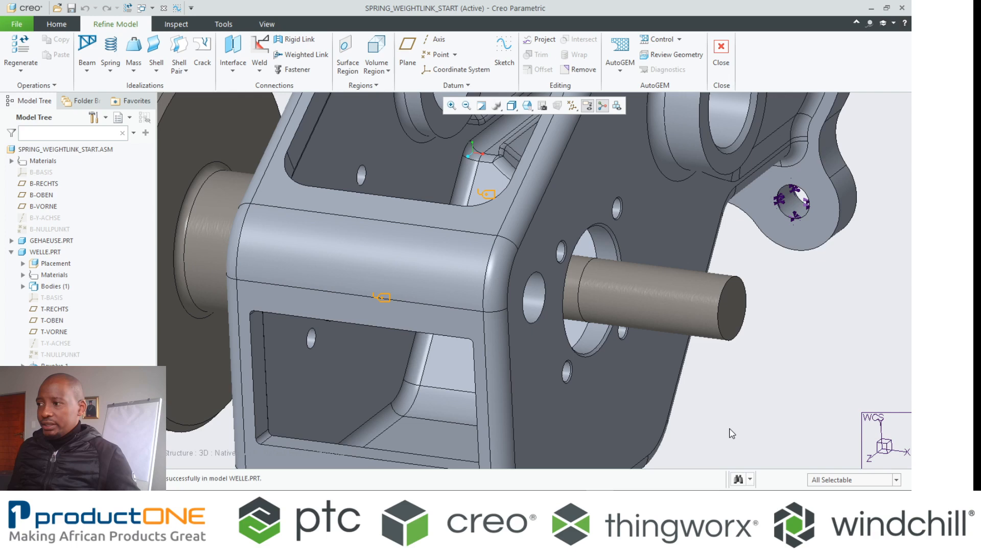
- Show the datum points and select the housing face around the shaft hole
click(572, 107)
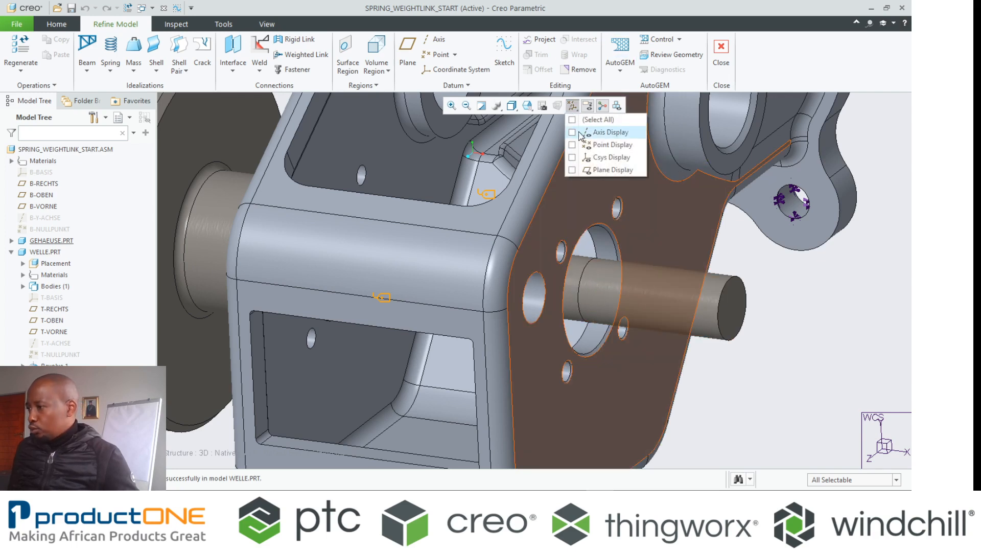
click(602, 137)
scroll(598, 383, down, 5)
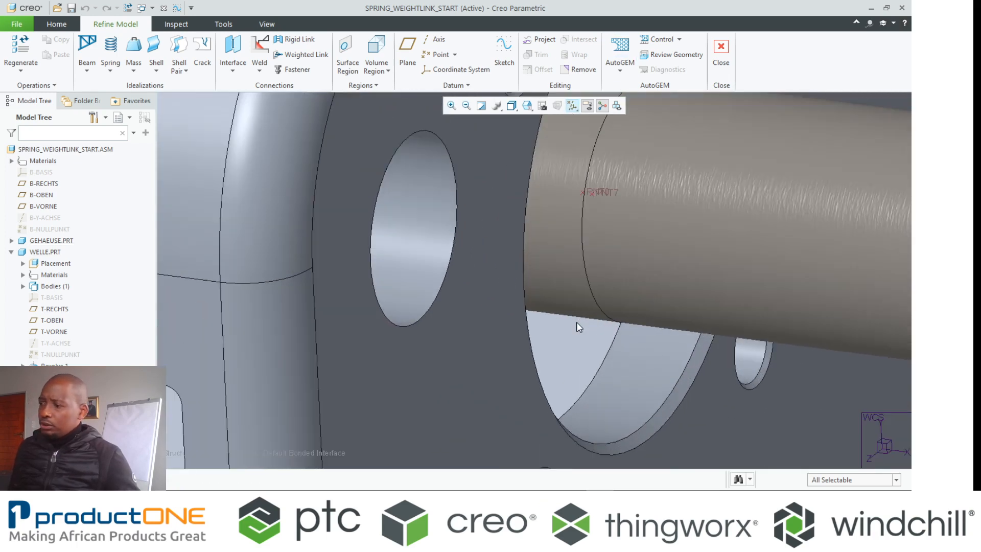
scroll(597, 384, down, 3)
scroll(598, 384, up, 3)
scroll(689, 375, up, 2)
middle_drag(688, 376, 537, 384)
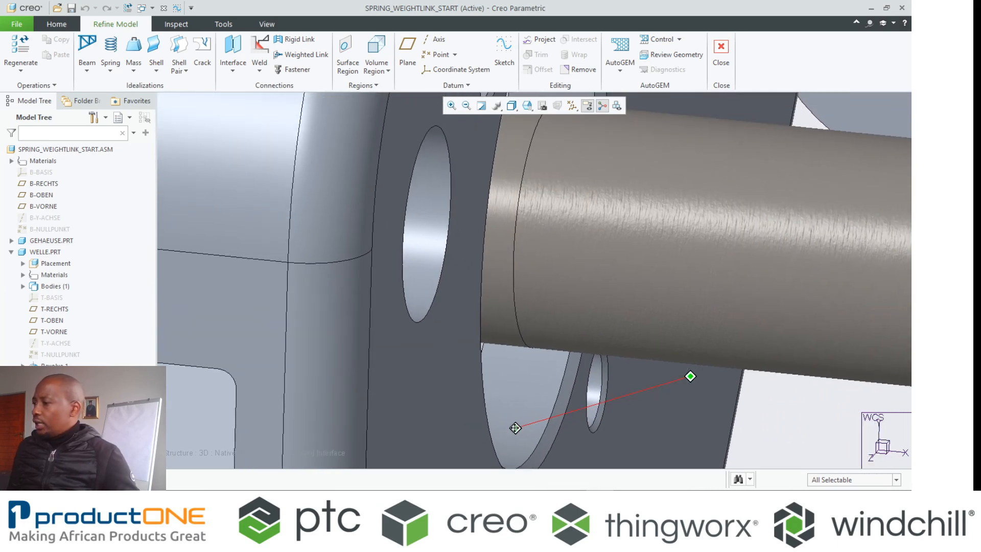
click(554, 393)
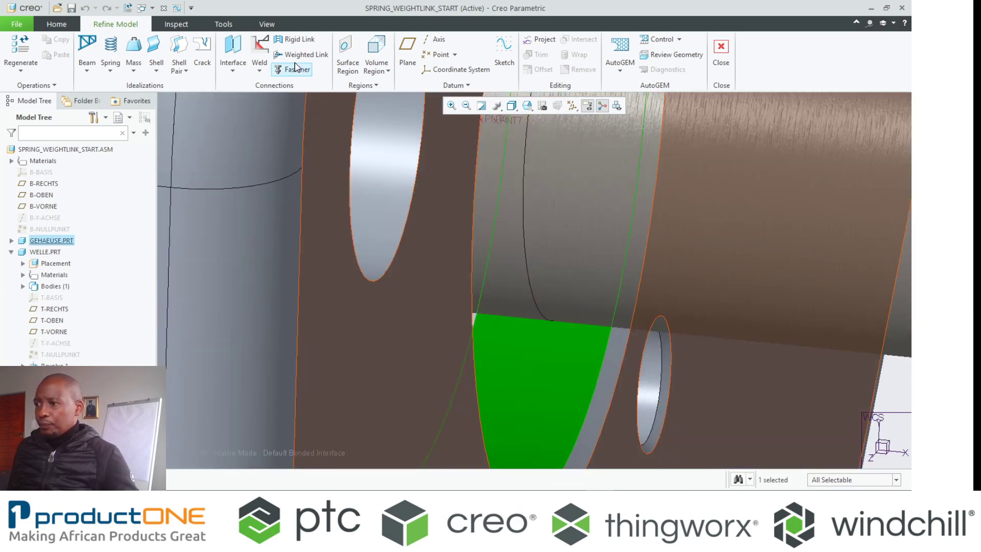
- Create a weighted link from the two GEHAEUSE hole surfaces to datum point PNT7
click(306, 55)
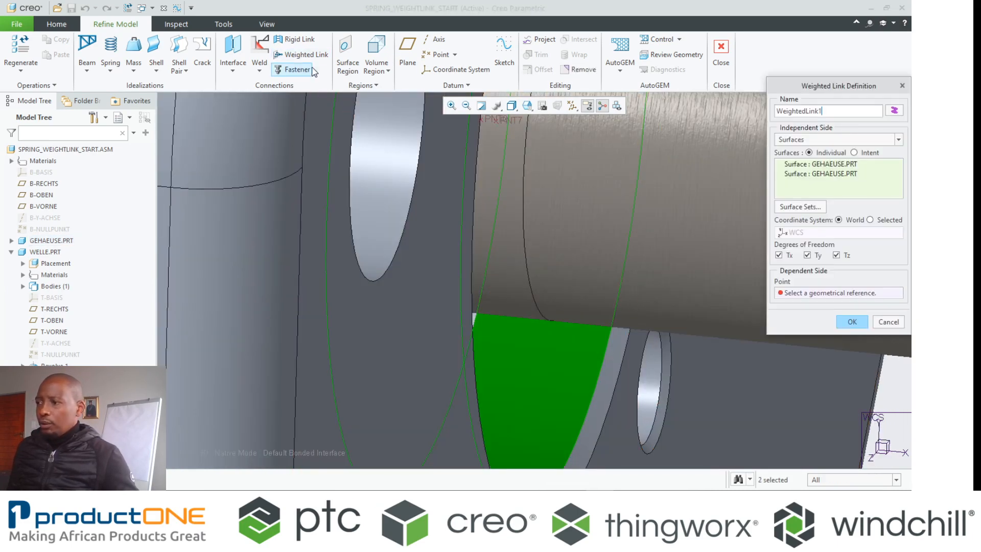
click(536, 199)
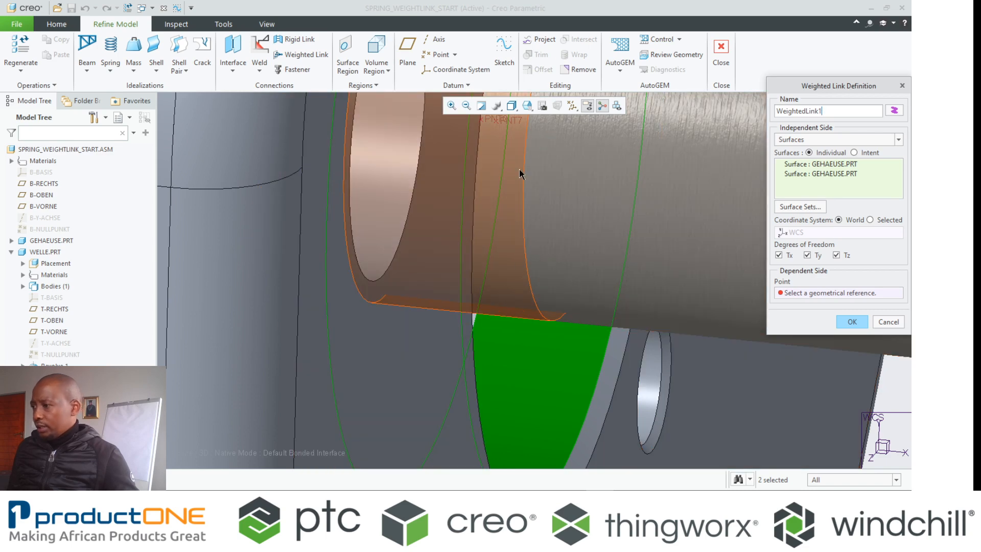
click(836, 293)
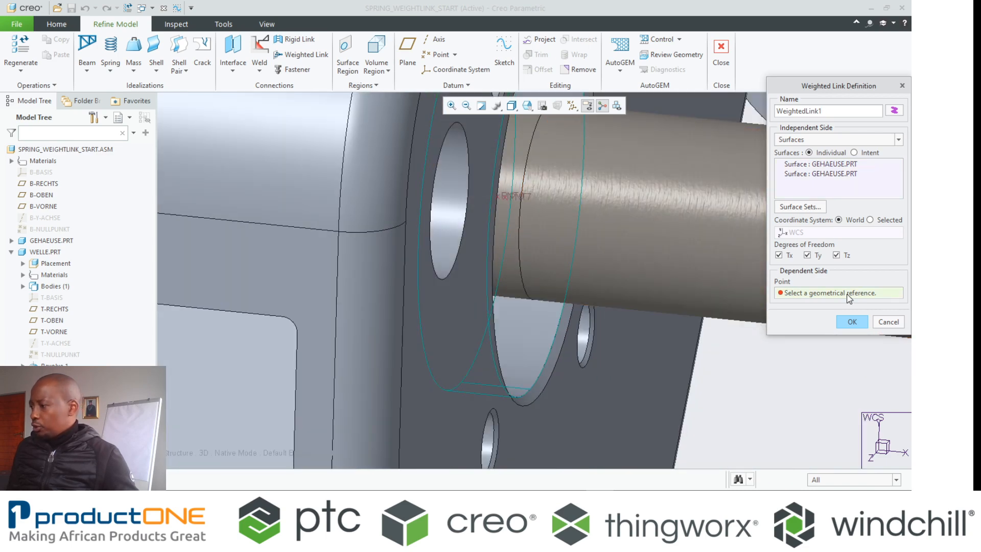
scroll(545, 167, up, 5)
scroll(460, 191, up, 3)
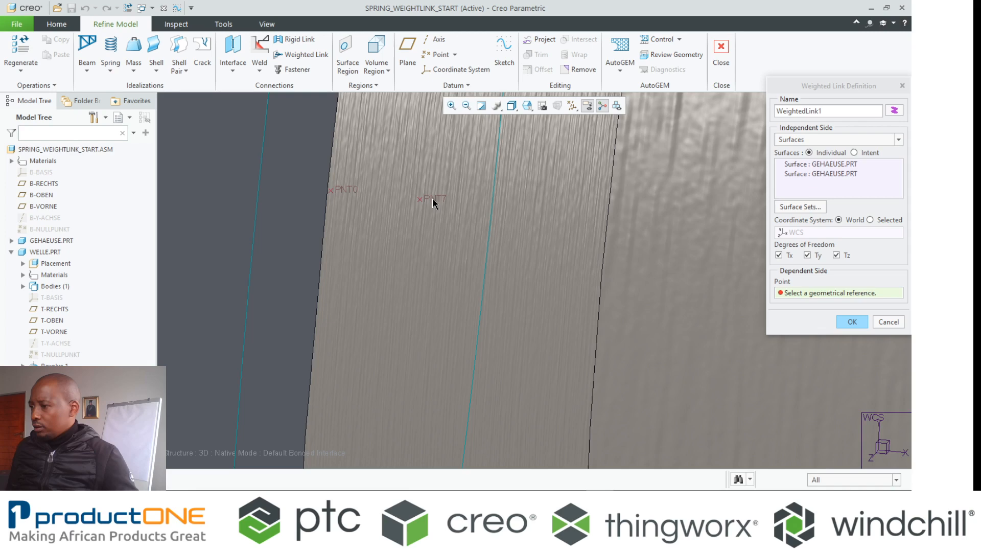
click(432, 197)
middle_click(441, 199)
scroll(477, 207, down, 8)
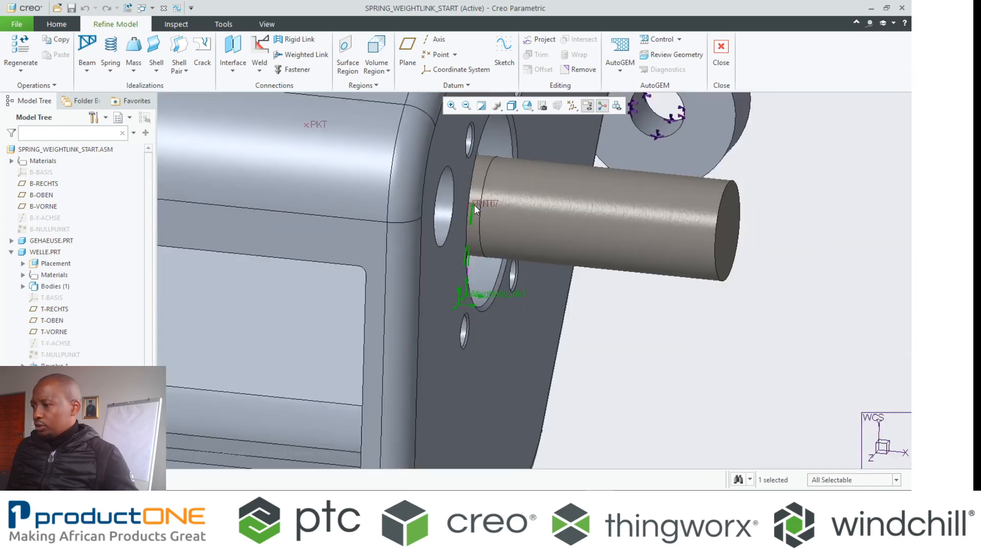
middle_drag(460, 207, 476, 204)
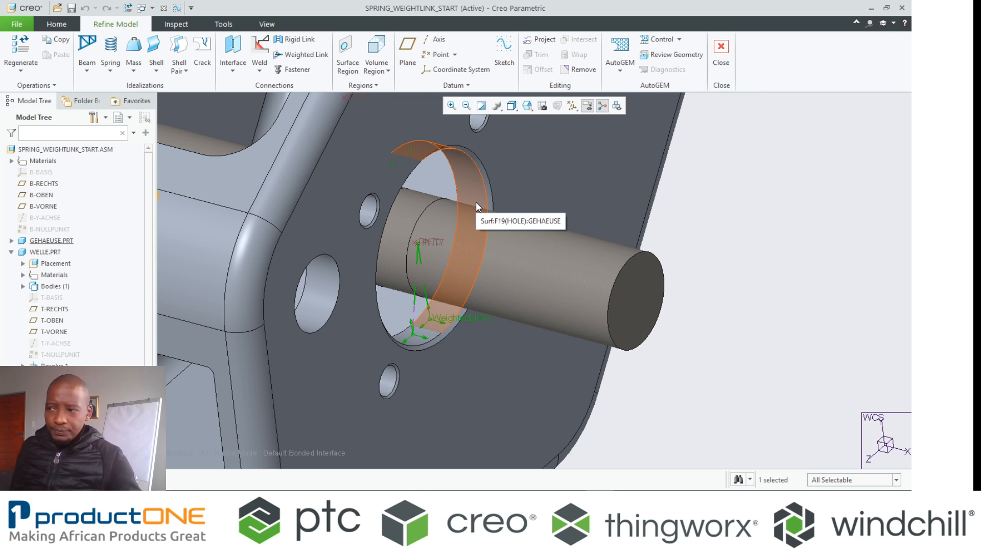
scroll(477, 201, up, 3)
scroll(373, 239, up, 3)
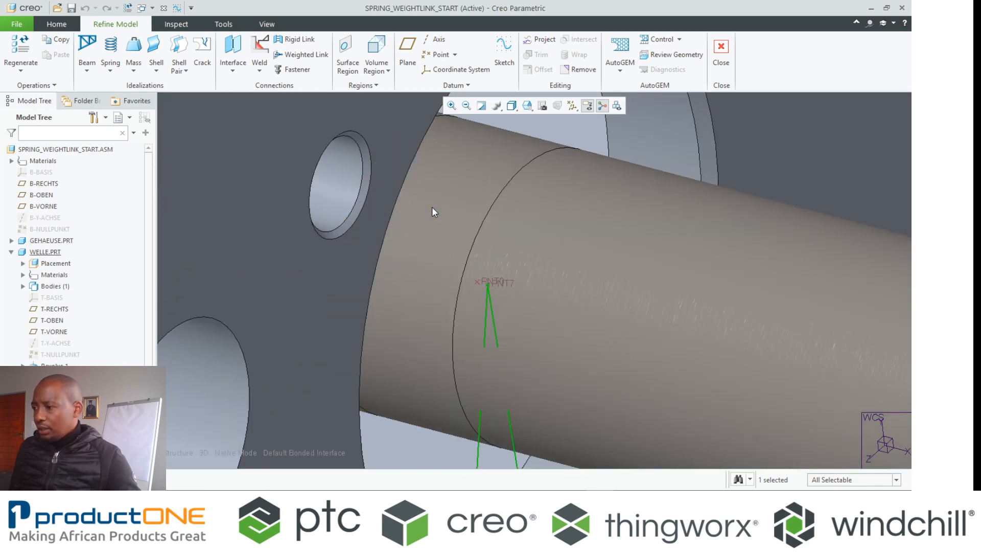
- Create WeightedLink2 from the WELLE shaft surfaces to datum point PNT0
click(431, 206)
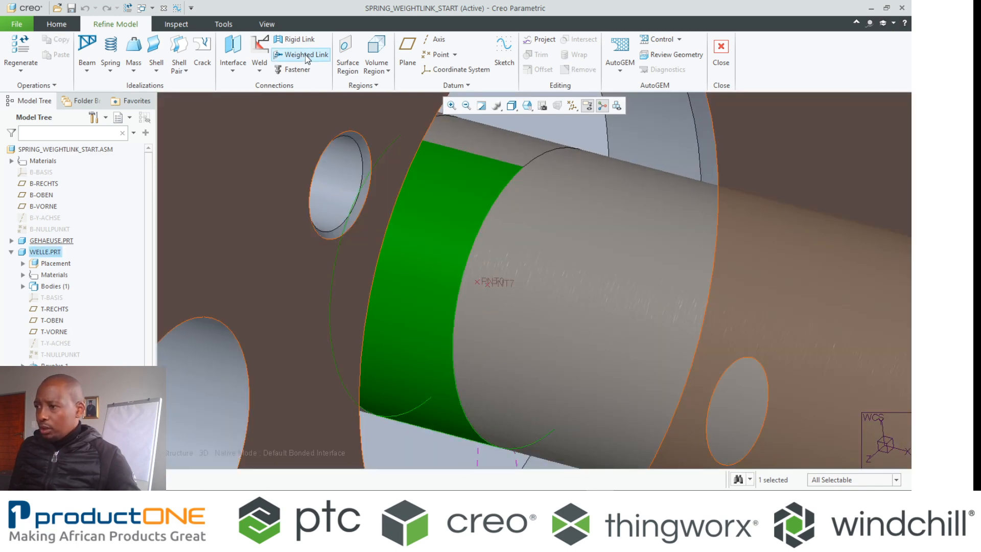
click(307, 56)
click(855, 292)
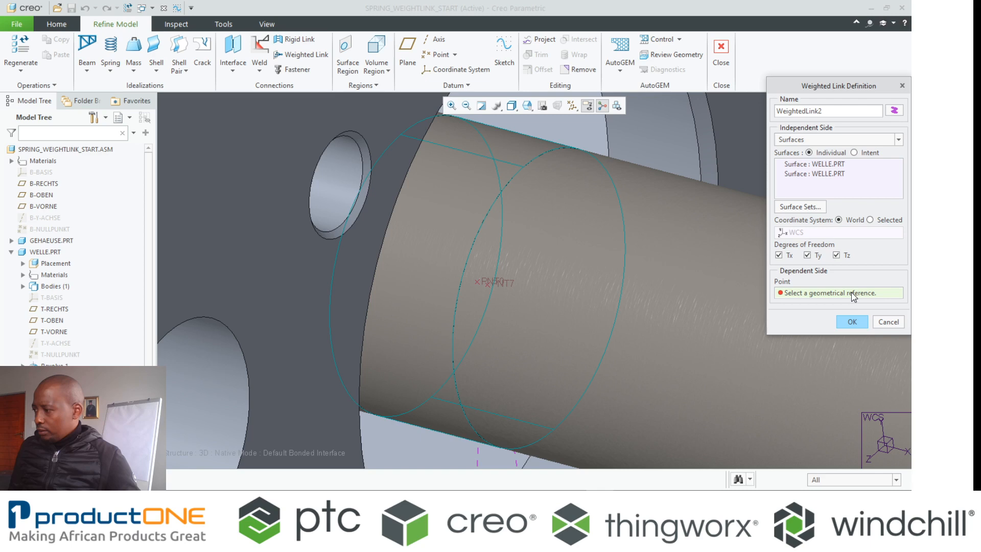
scroll(471, 285, up, 3)
scroll(440, 285, up, 3)
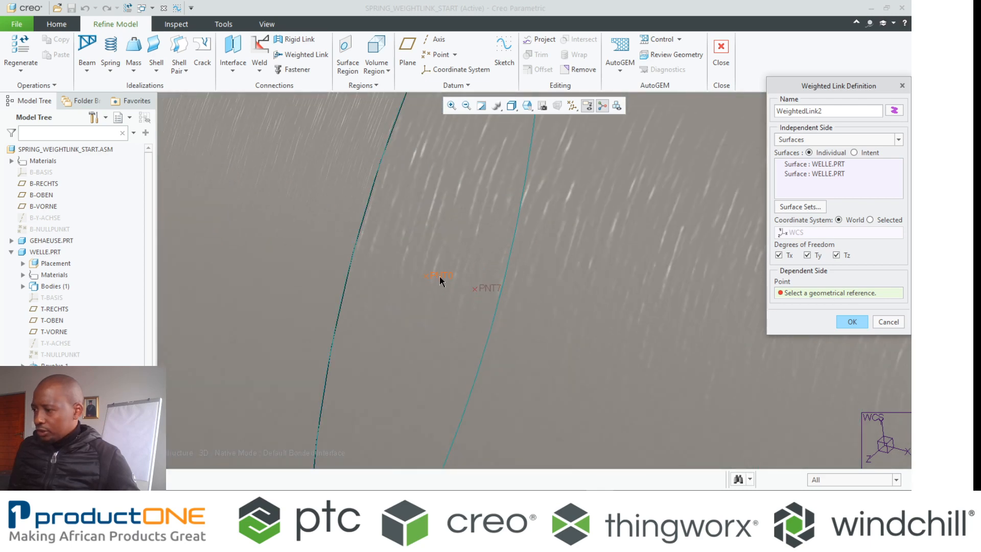
click(440, 277)
click(851, 322)
scroll(553, 240, down, 5)
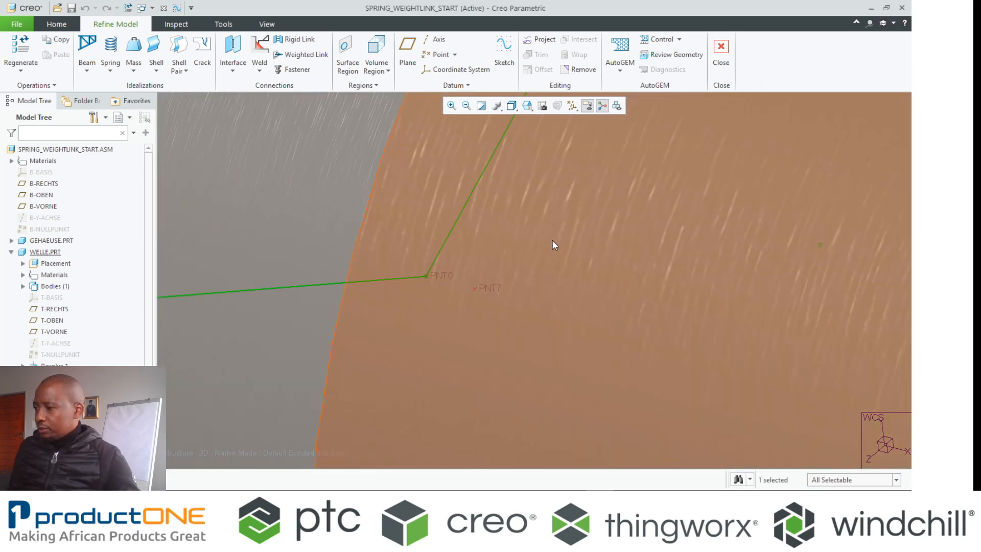
scroll(503, 285, down, 5)
scroll(506, 276, down, 4)
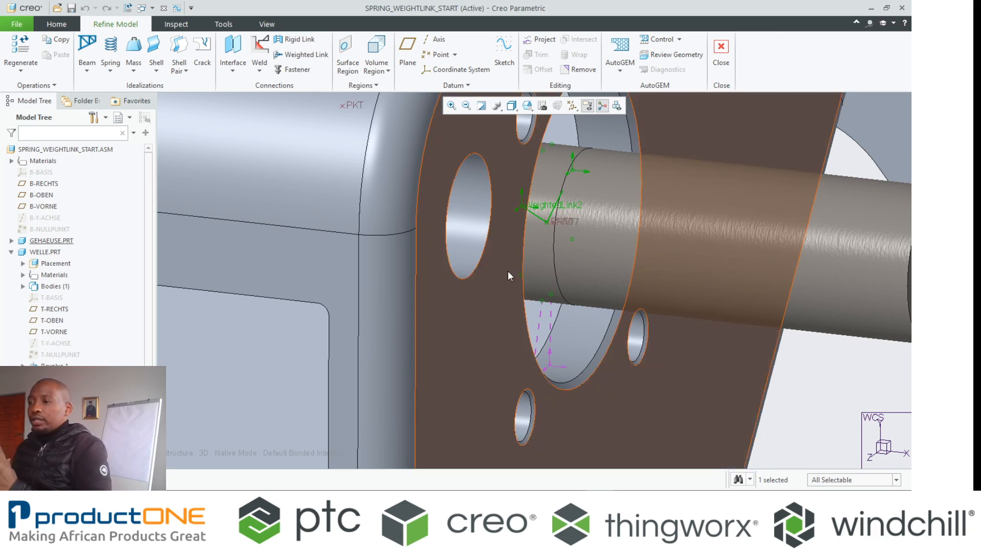
scroll(506, 272, down, 4)
scroll(502, 270, down, 5)
middle_drag(511, 263, 460, 291)
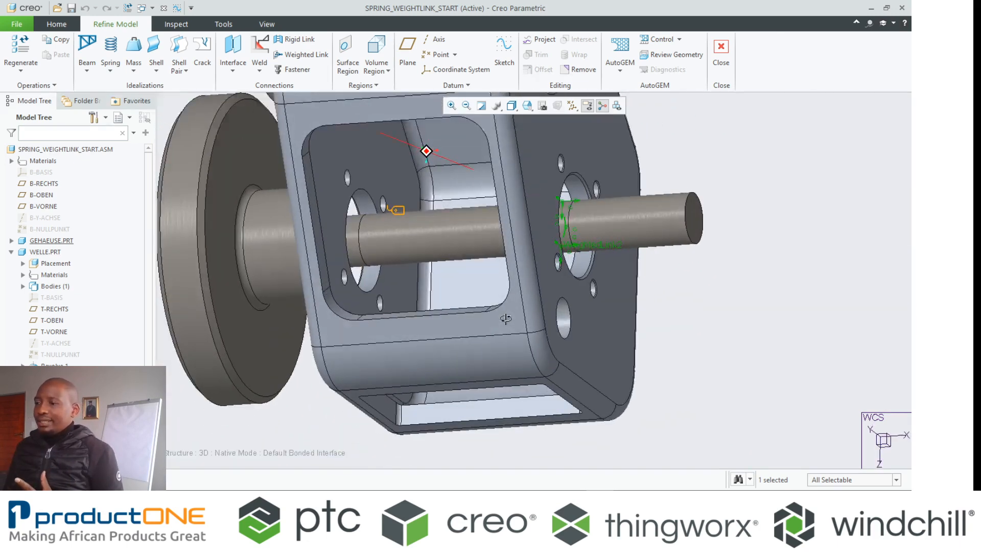
scroll(427, 253, up, 8)
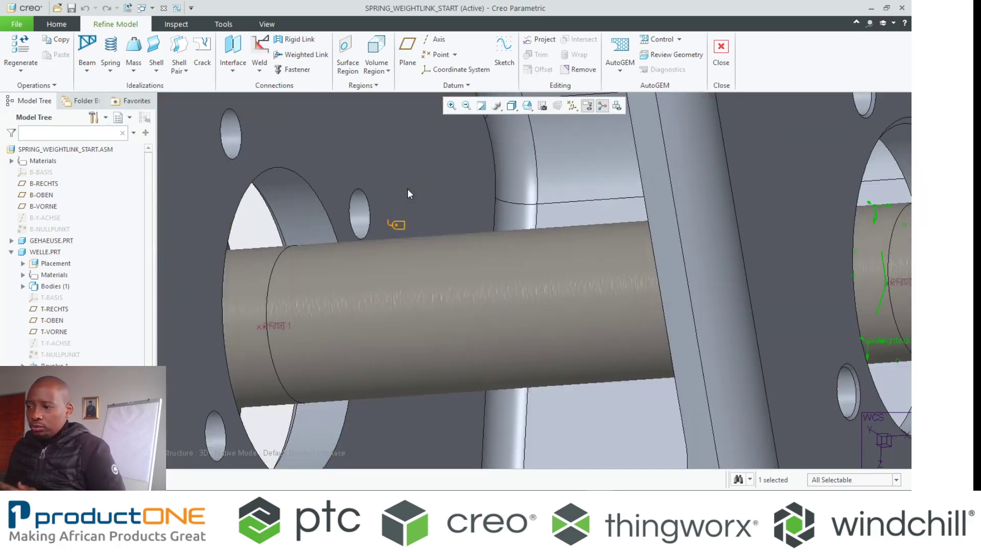
- Create a weighted link from the far-end GEHAEUSE hole surfaces to PNT6
click(311, 199)
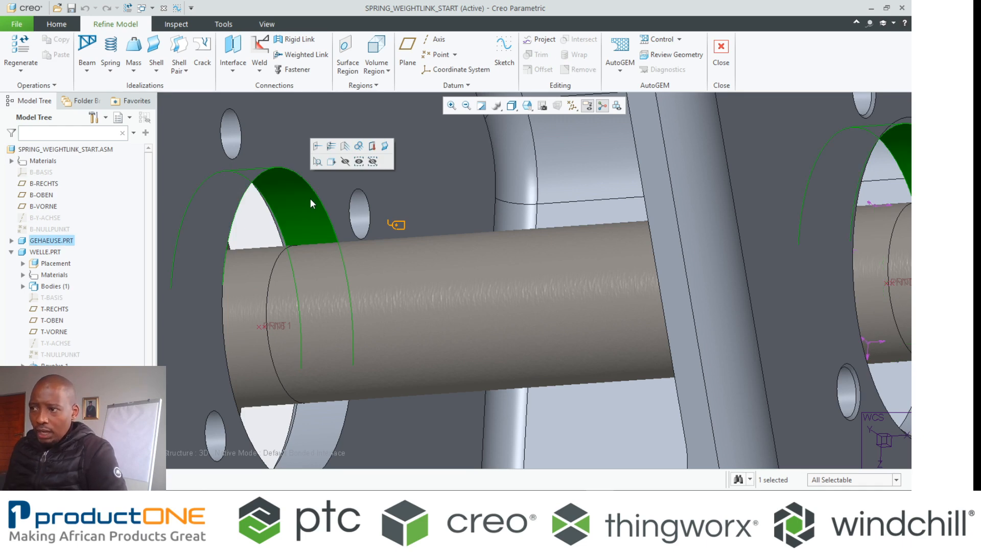
click(290, 60)
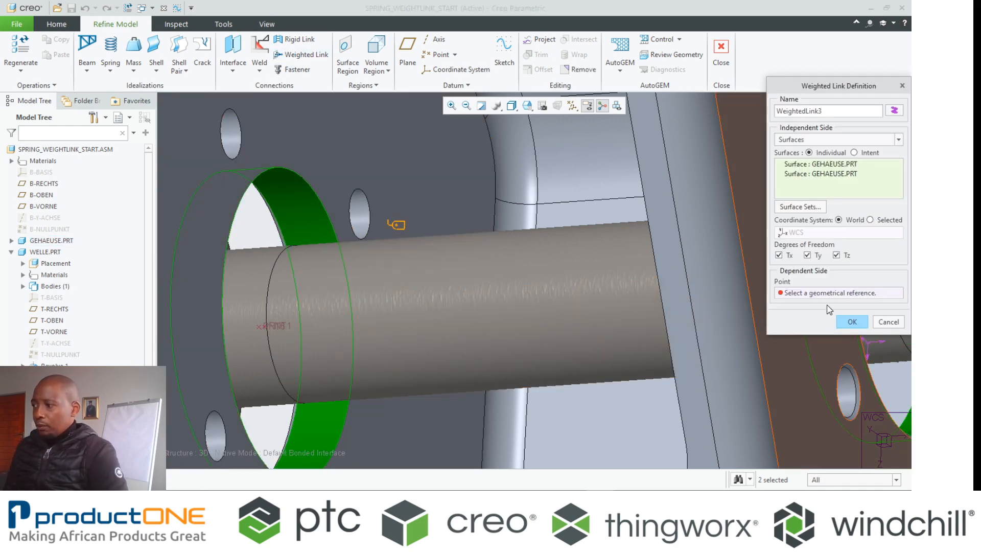
scroll(469, 321, up, 6)
scroll(306, 307, up, 4)
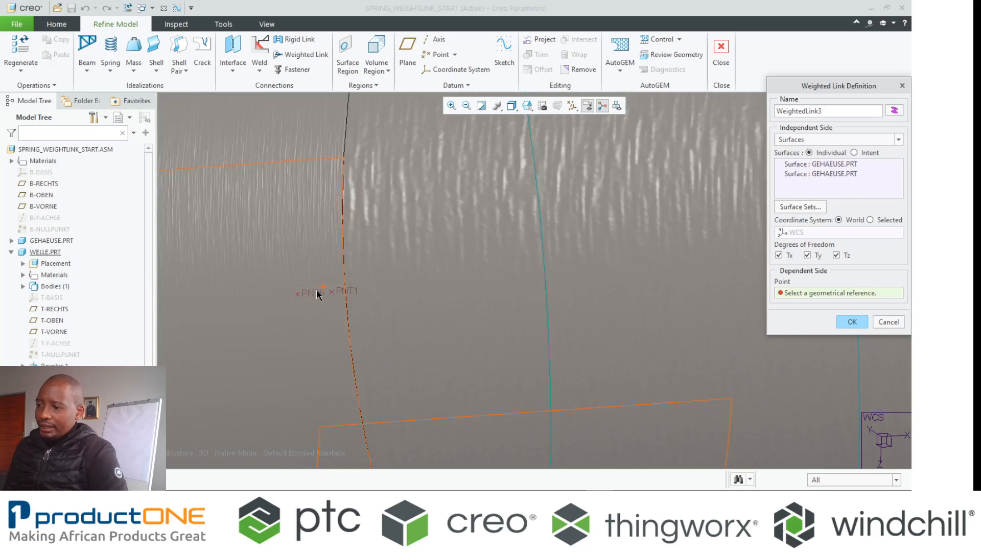
click(292, 301)
middle_click(290, 329)
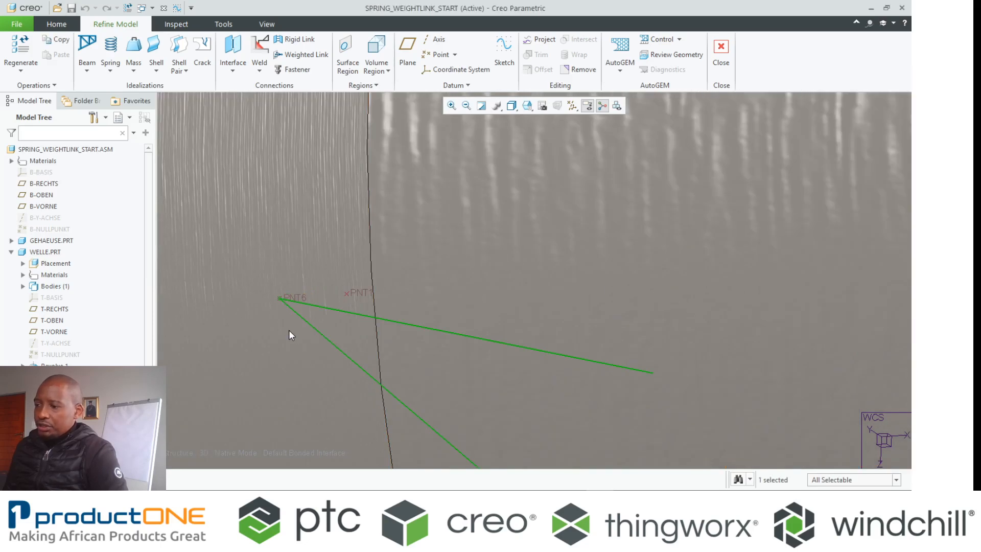
scroll(289, 330, down, 2)
- Create a weighted link from the far-end WELLE shaft surfaces to PNT1
click(289, 340)
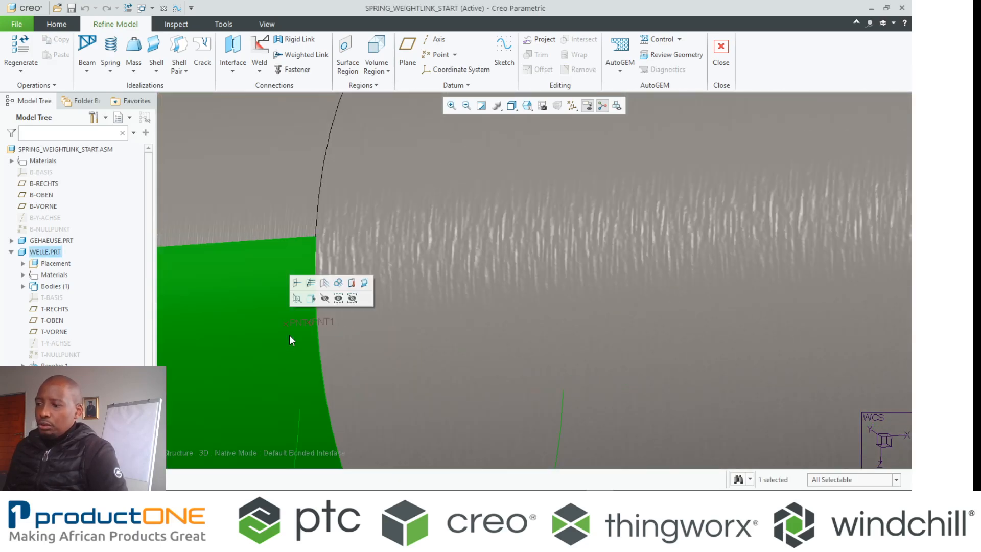
click(307, 54)
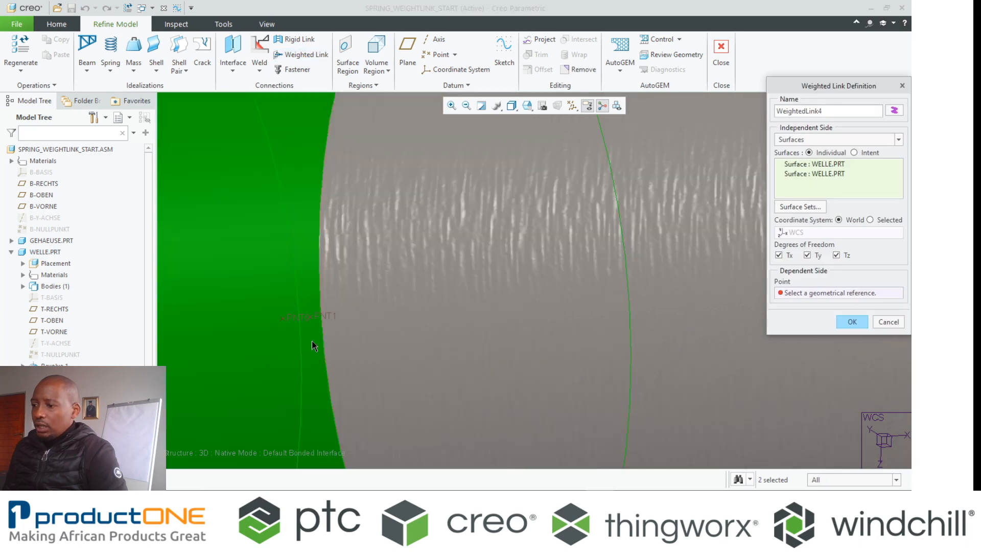
scroll(312, 340, up, 4)
click(829, 294)
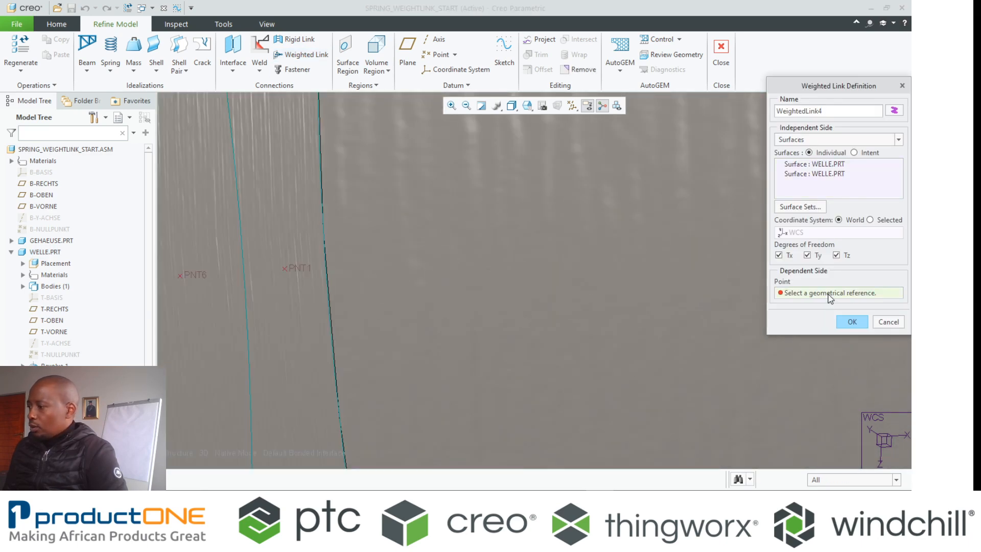
click(302, 276)
middle_click(466, 274)
scroll(378, 305, down, 5)
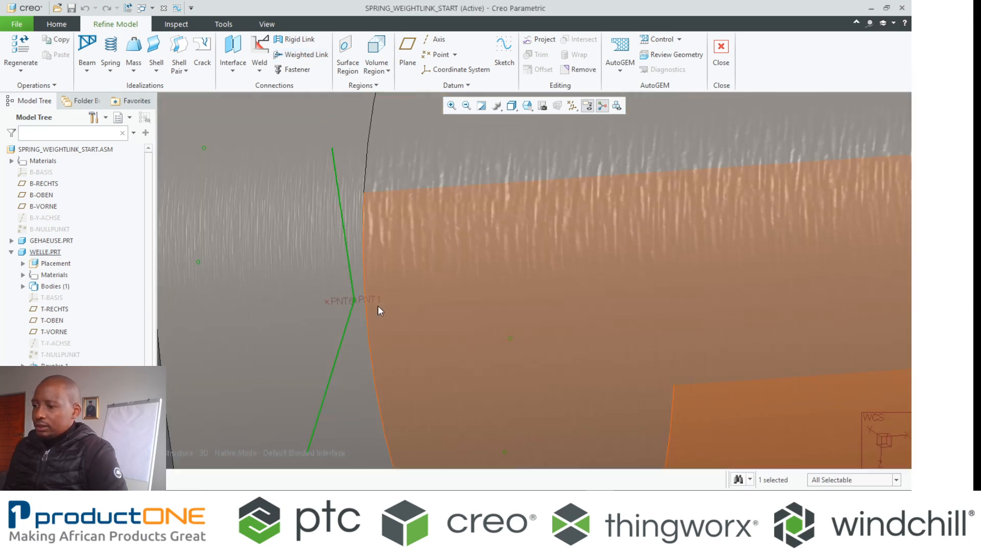
scroll(324, 292, down, 5)
middle_drag(383, 231, 287, 252)
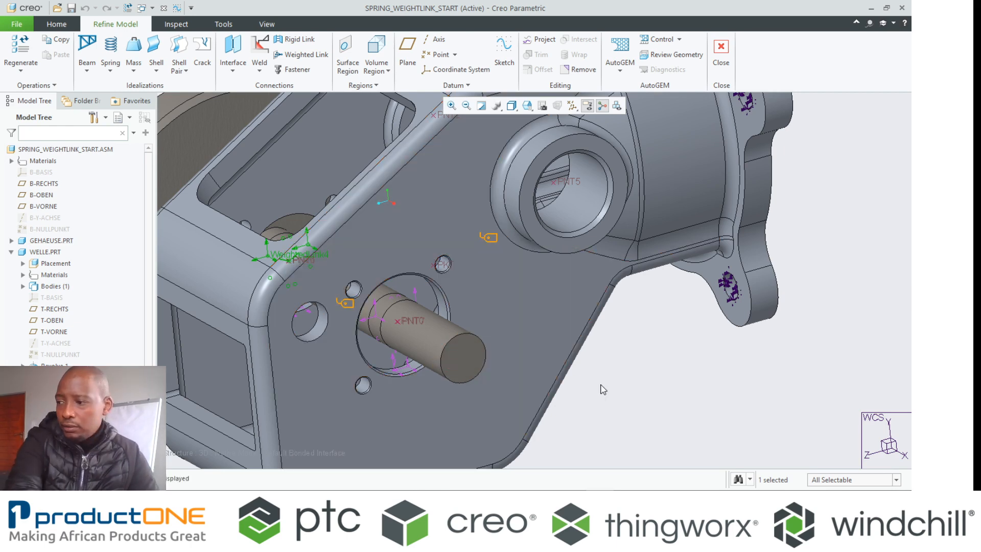
scroll(539, 363, up, 5)
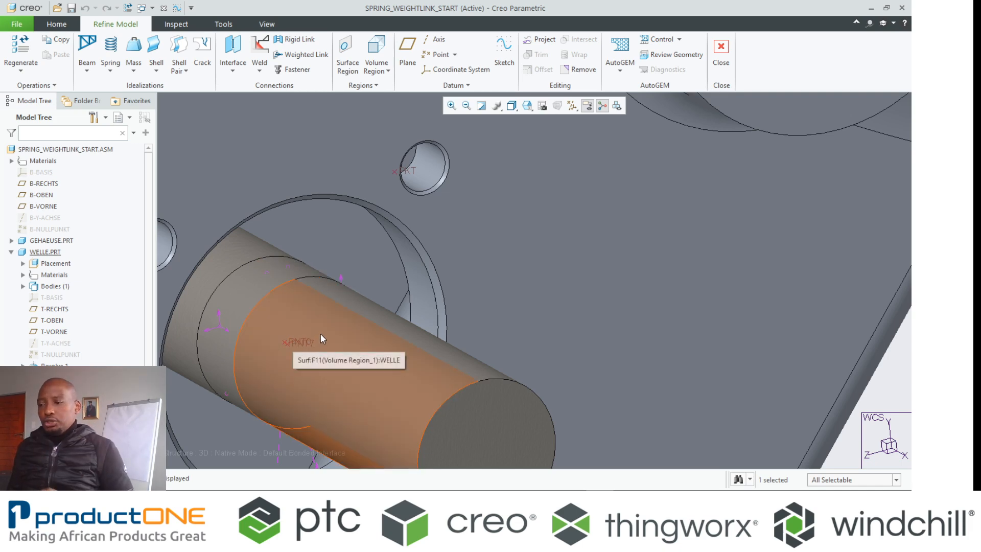
- Orbit the view around the shaft end near PNT0 and PNT7
middle_drag(320, 333, 360, 318)
scroll(372, 333, up, 4)
scroll(399, 315, up, 4)
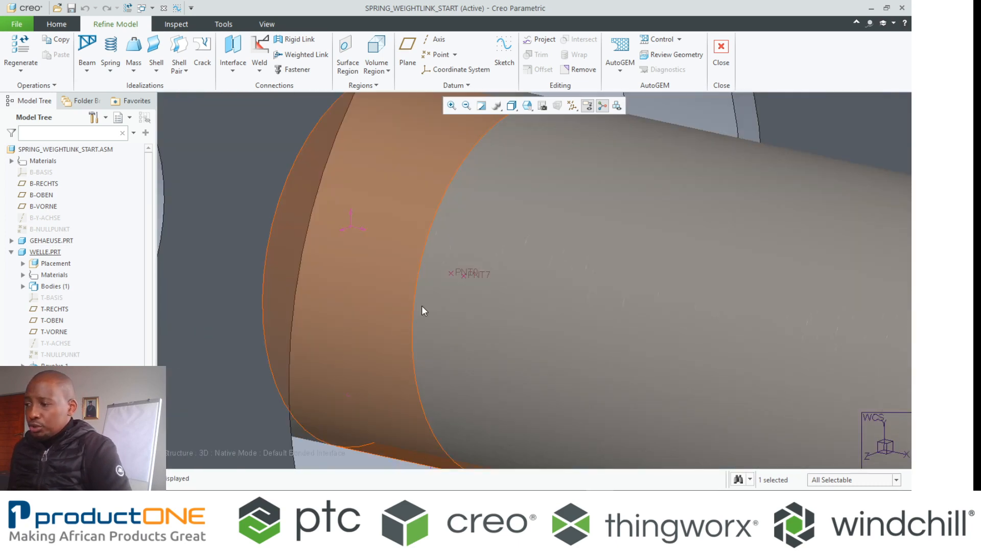
scroll(371, 313, up, 3)
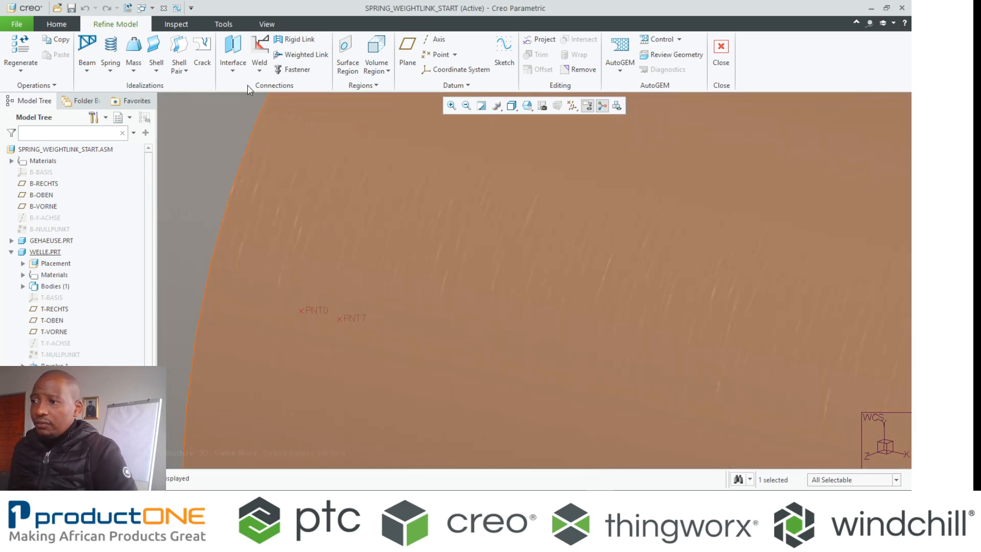
- Define an Advanced spring between PNT0 on the shaft and PNT7 on the housing
click(110, 54)
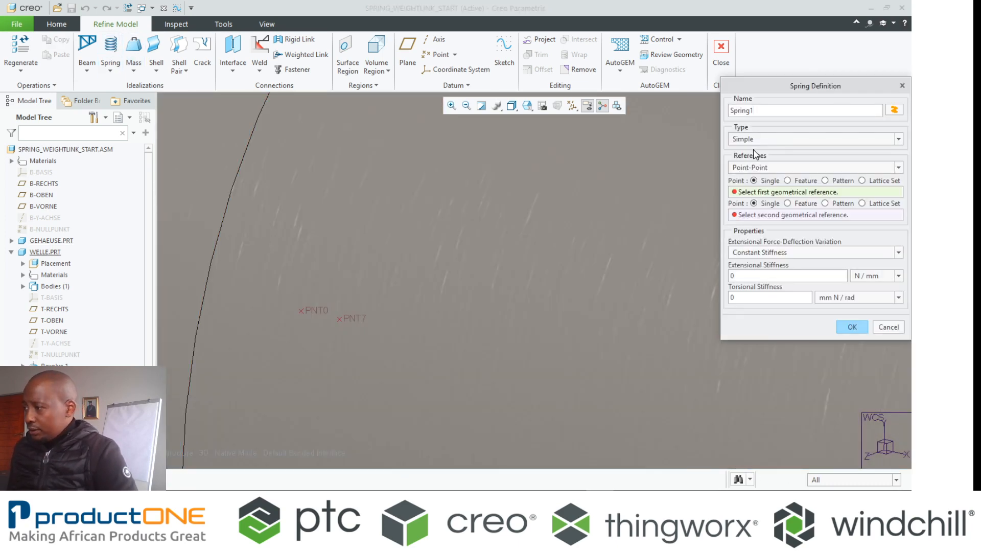
click(812, 139)
click(759, 154)
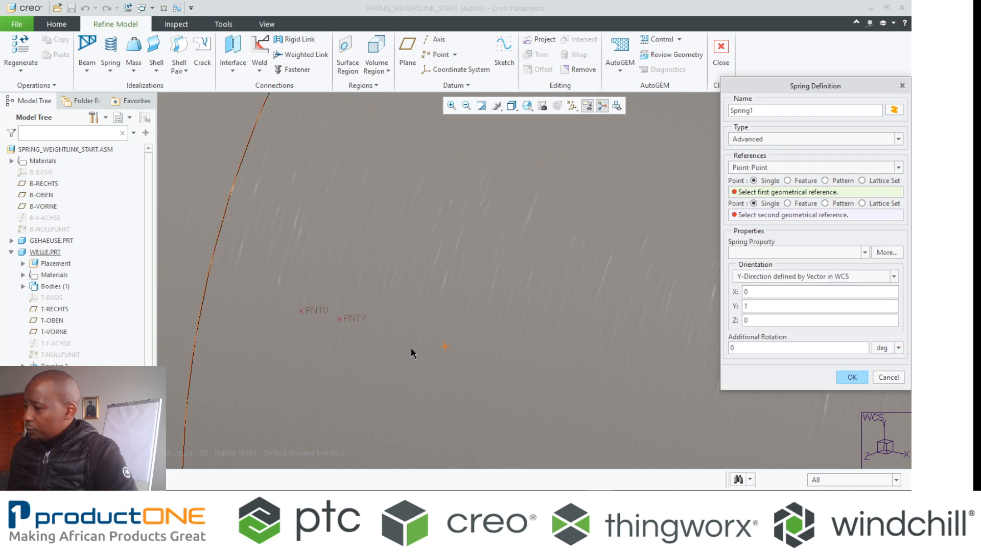
middle_drag(413, 352, 336, 310)
click(263, 317)
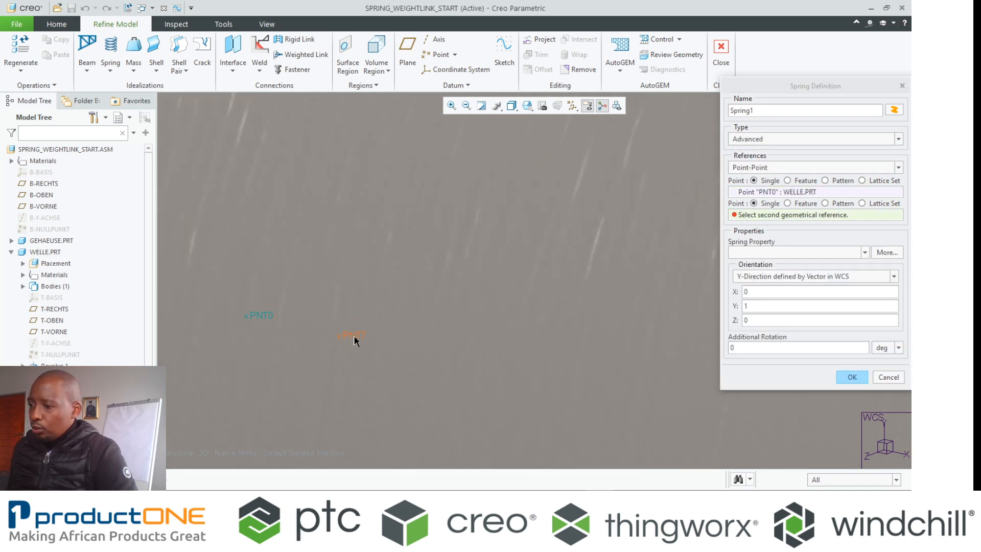
click(354, 338)
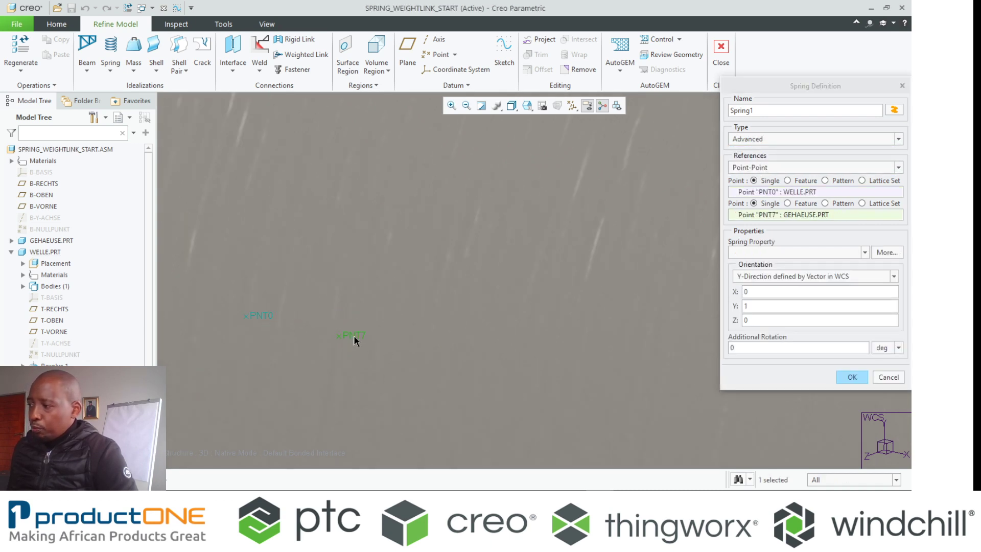
- Create spring property SpringProp1 with Kyy and Kzz stiffness 50000 N/mm and assign it to Spring1
click(889, 252)
click(885, 178)
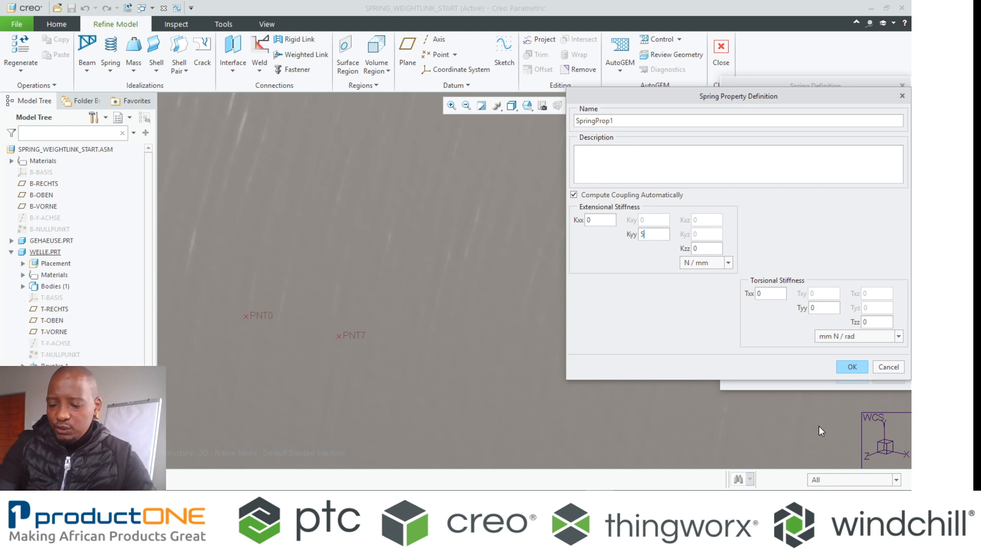
text(50000)
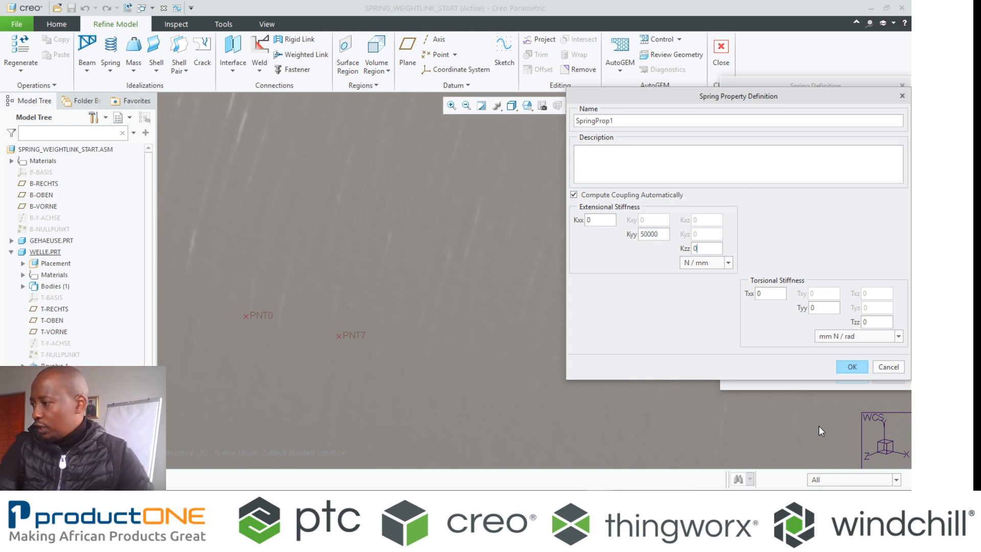
key(Tab)
text(500)
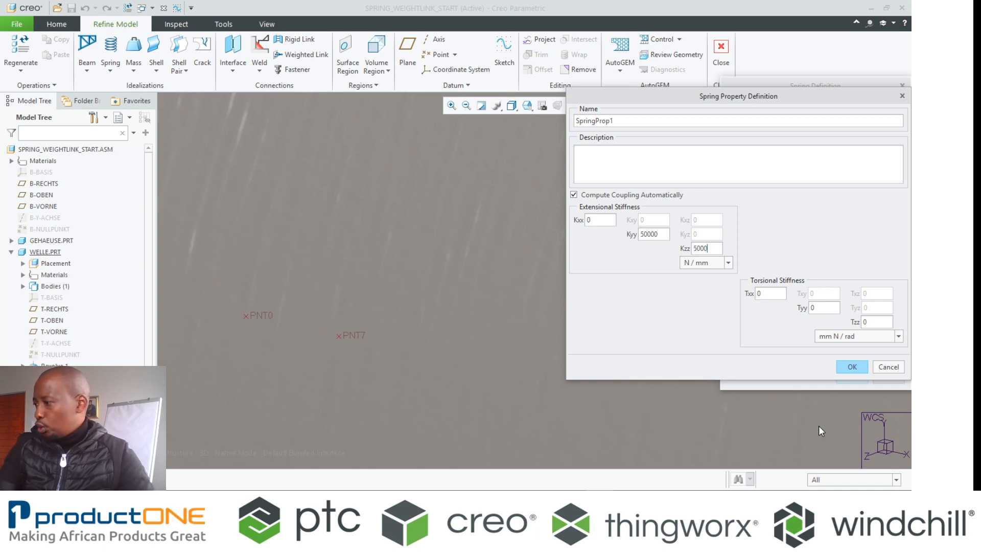
text(00)
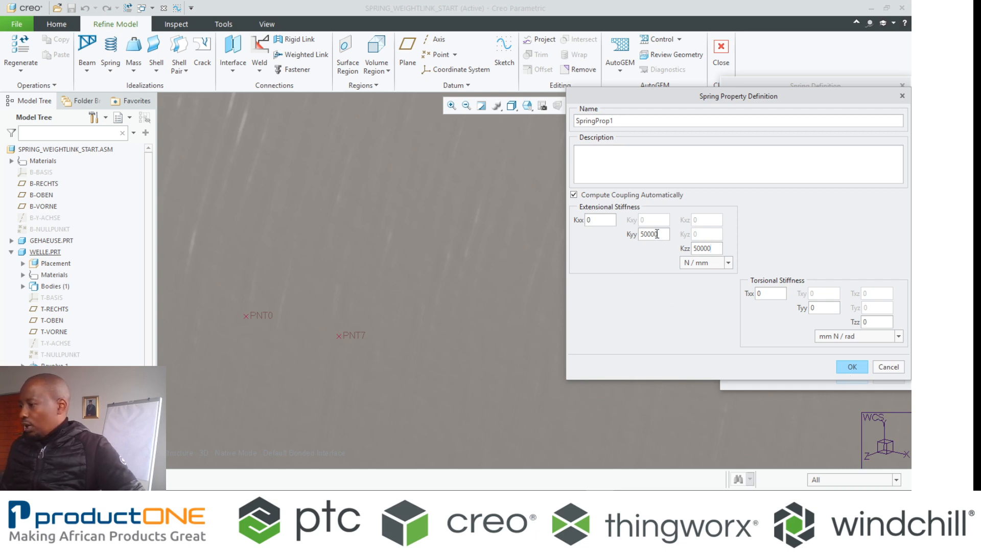
click(852, 366)
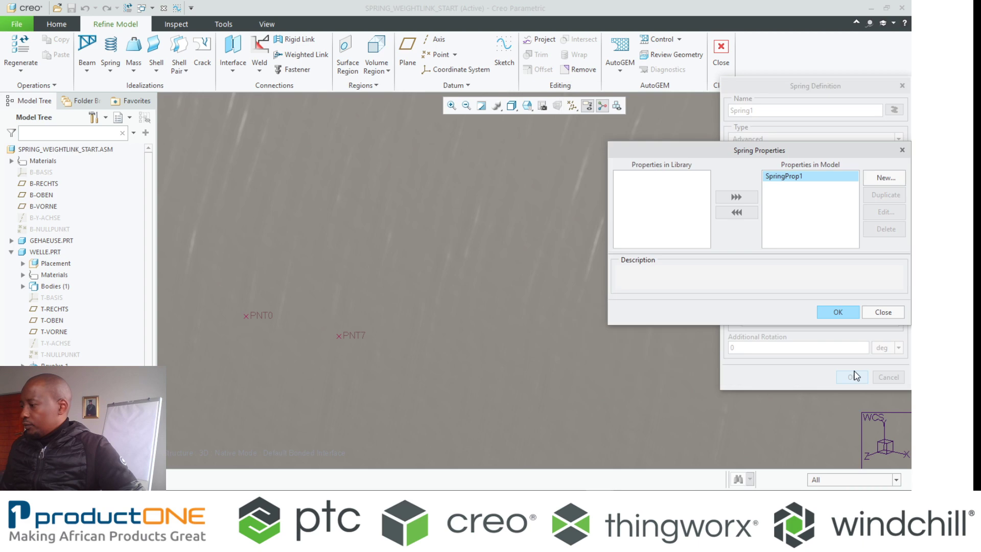
click(840, 312)
- Finish creating Spring1 and orbit the assembly to view it whole
click(854, 377)
scroll(465, 232, down, 5)
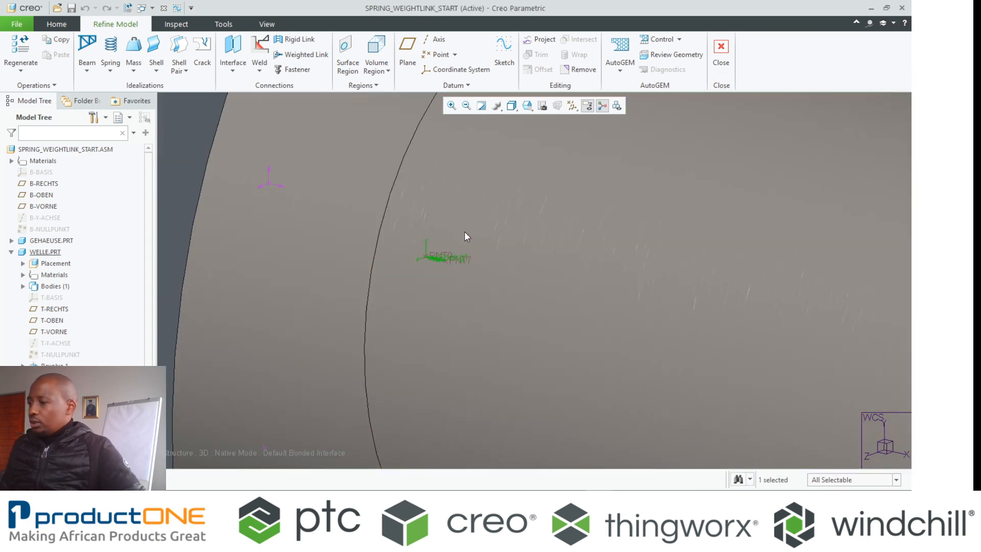
scroll(459, 241, down, 5)
scroll(459, 242, down, 4)
scroll(459, 242, down, 5)
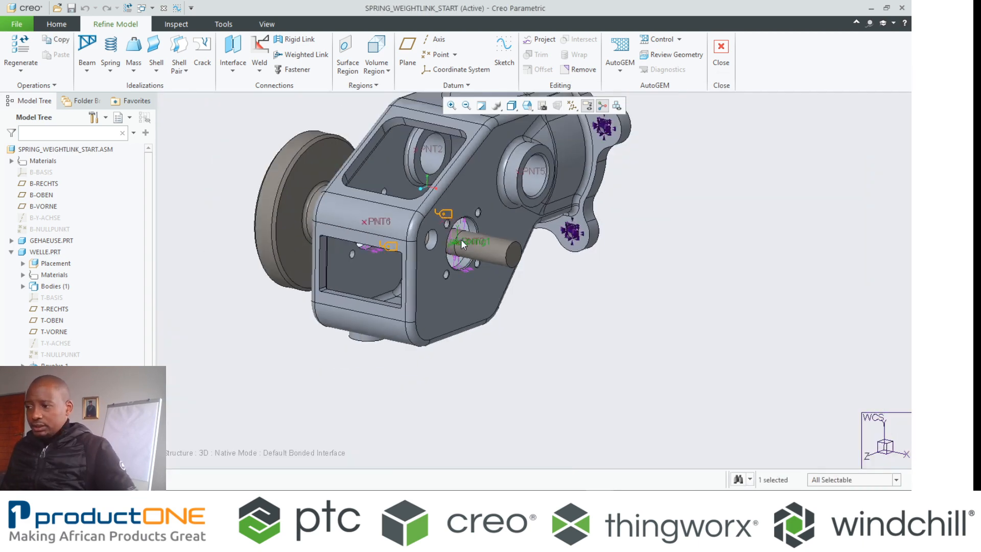
mouse_move(459, 241)
middle_down()
mouse_move(500, 245)
mouse_move(475, 223)
middle_up()
scroll(384, 207, up, 6)
scroll(385, 204, up, 8)
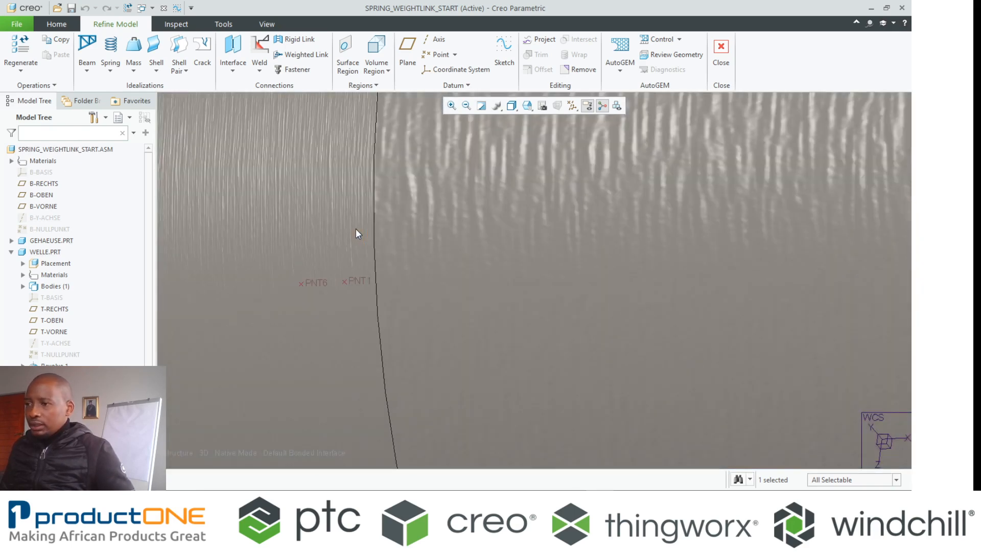
scroll(355, 229, up, 3)
- Define an Advanced spring Spring2 between PNT6 and PNT1 on the shaft
click(111, 47)
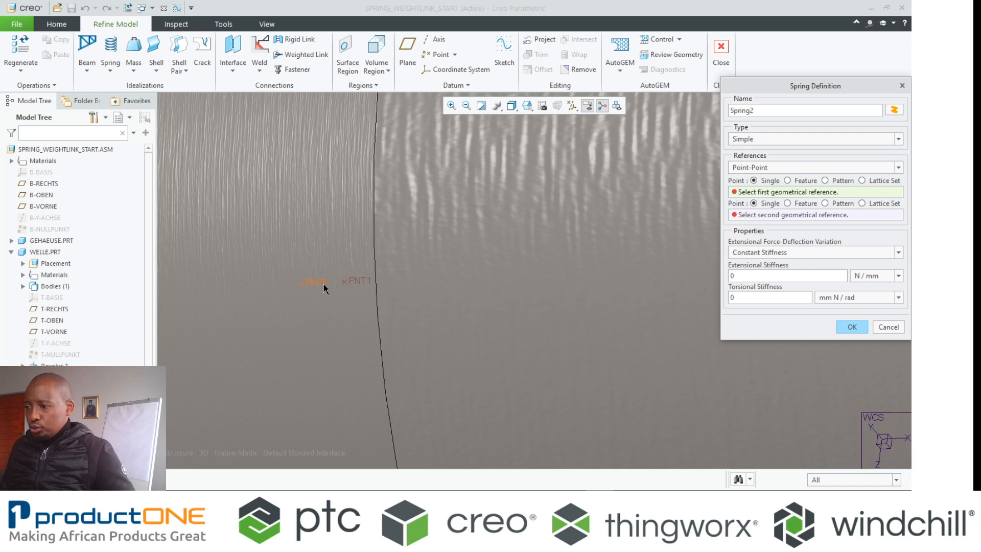
click(314, 282)
click(357, 285)
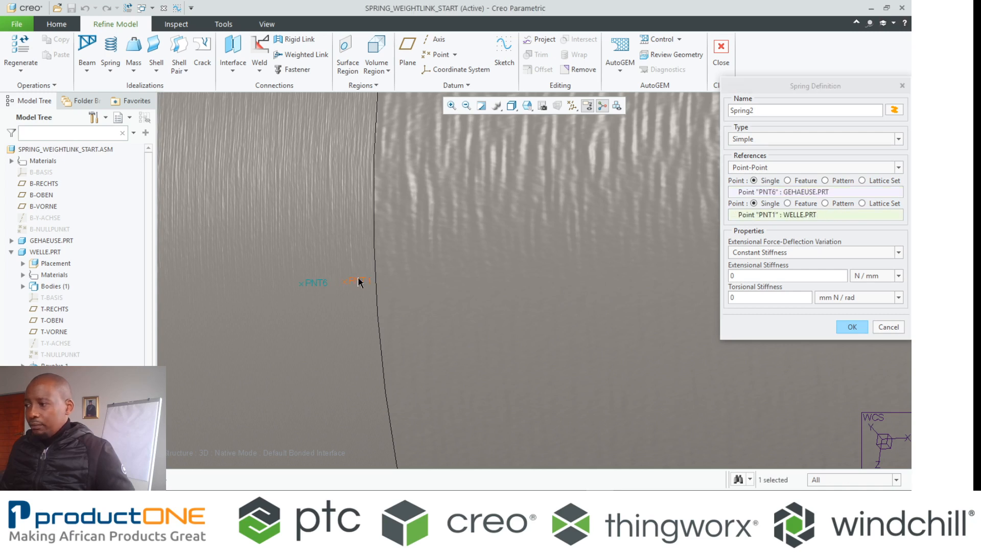
click(762, 140)
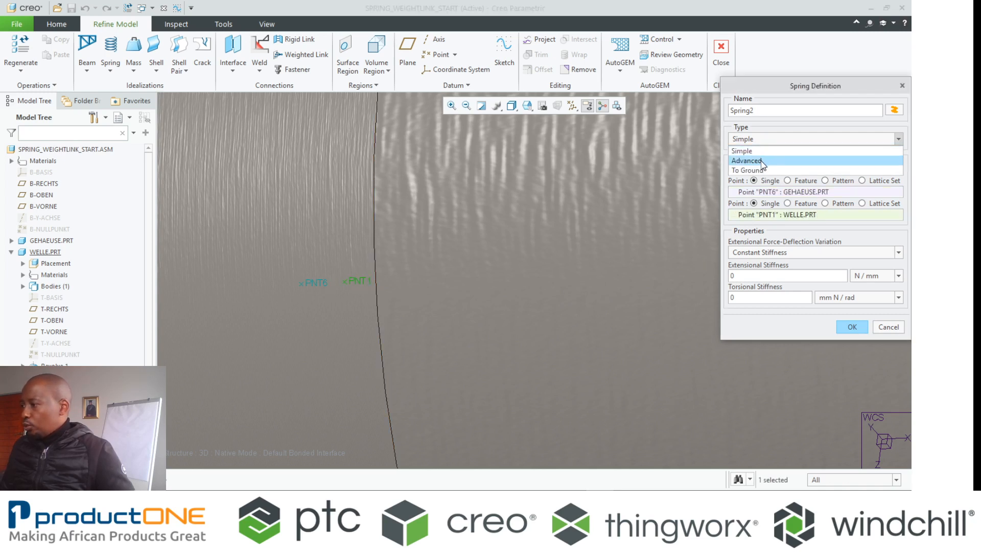
click(747, 154)
- Create SpringProp2 with 20000/30000/30000 N/mm stiffness and 1e12 Txx, and finish Spring2
click(886, 253)
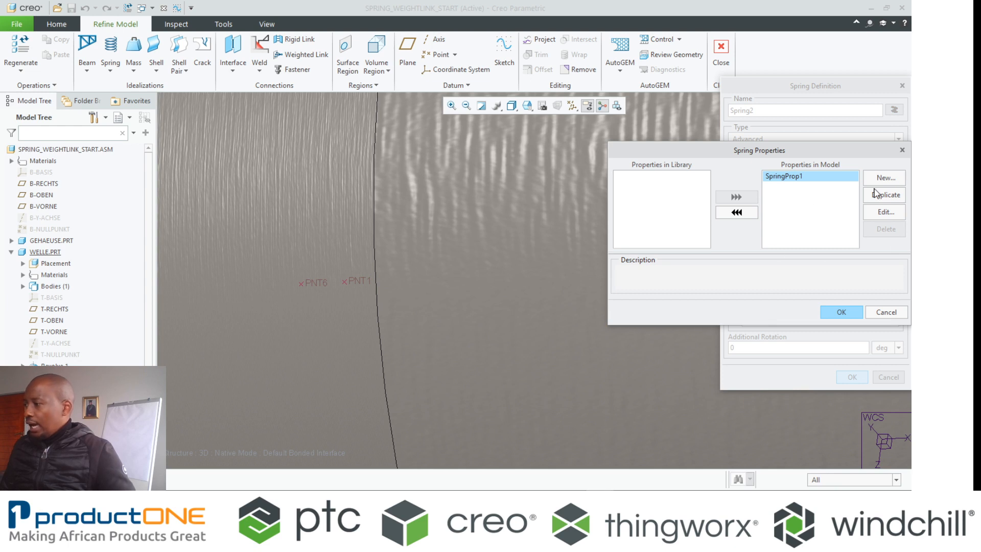
click(885, 178)
text(20000)
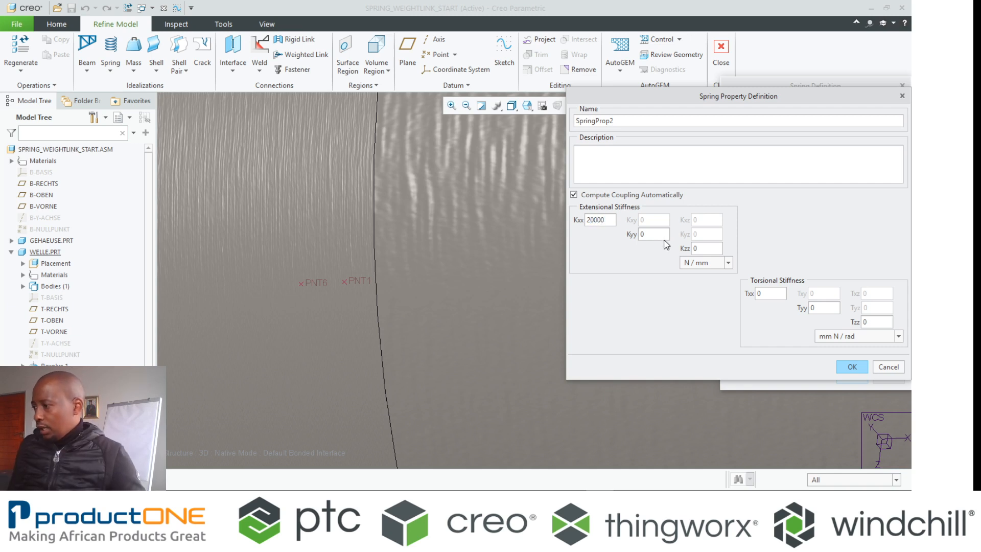
text(2)
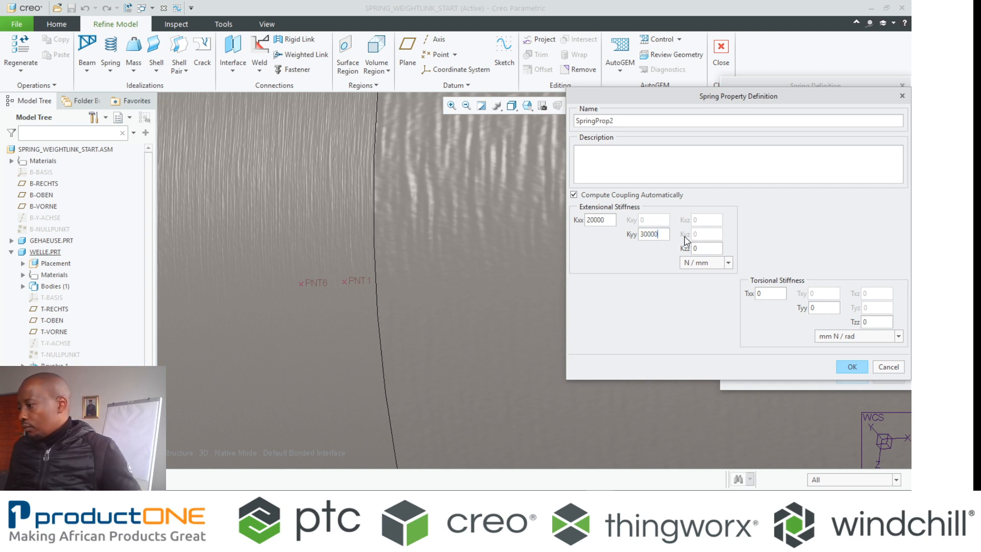
text(30000)
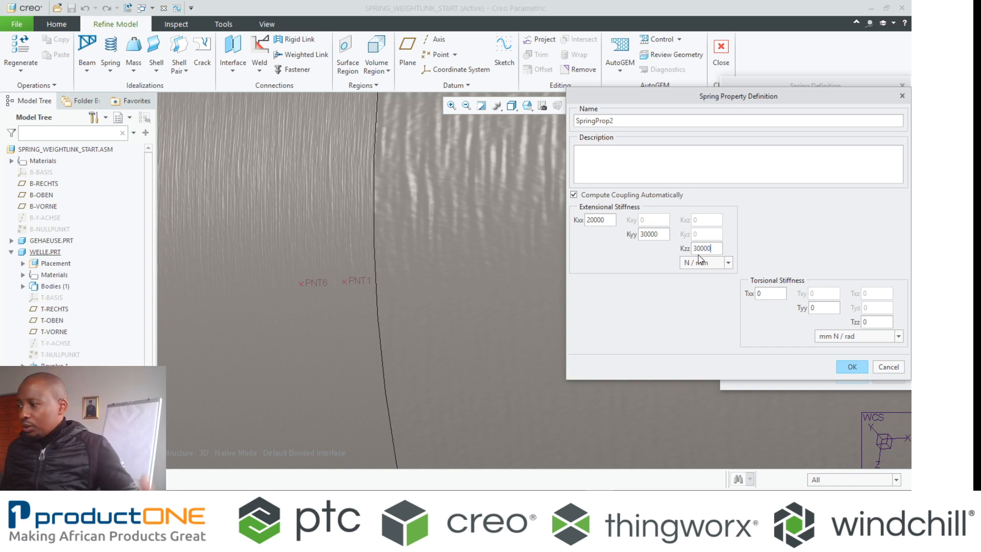
click(769, 294)
double_click(770, 294)
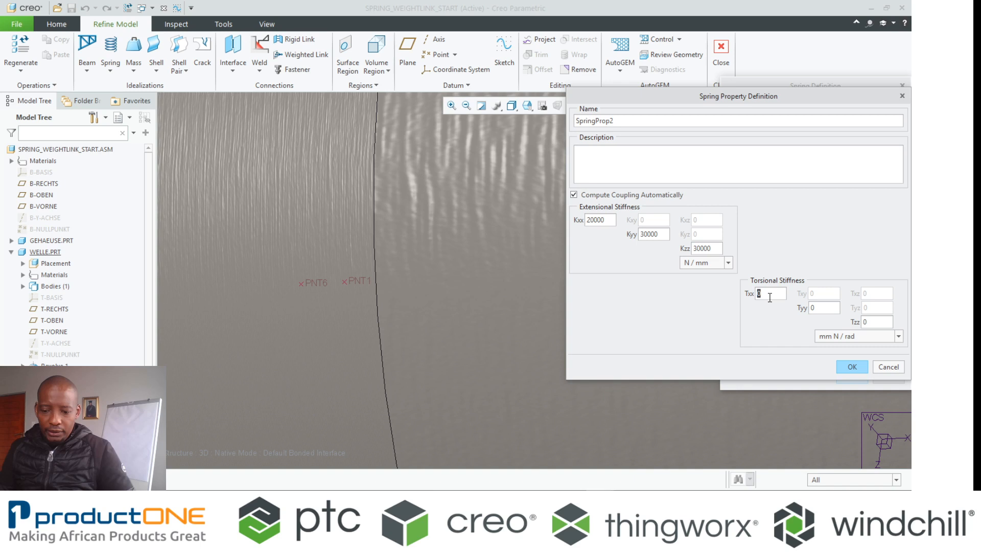
text(1e12)
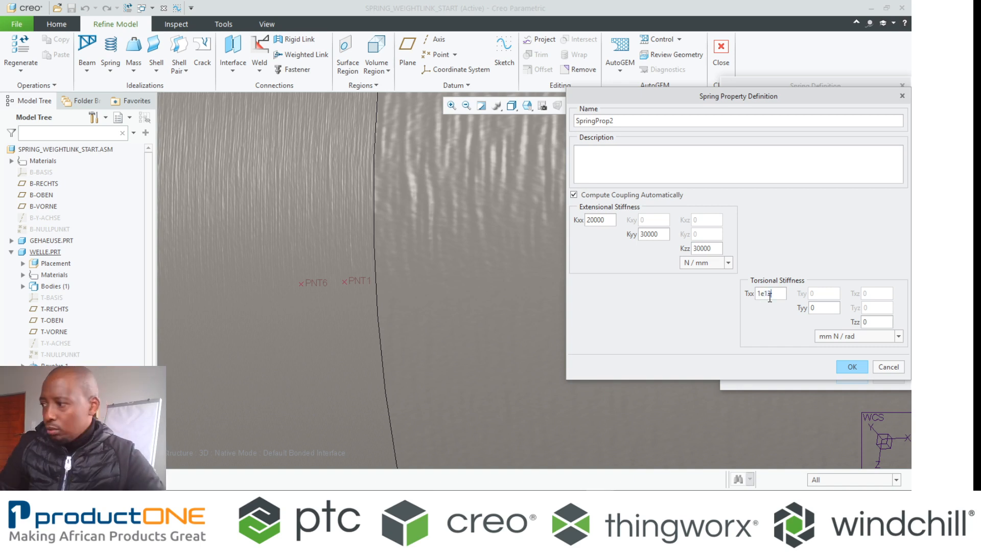
click(853, 367)
click(835, 313)
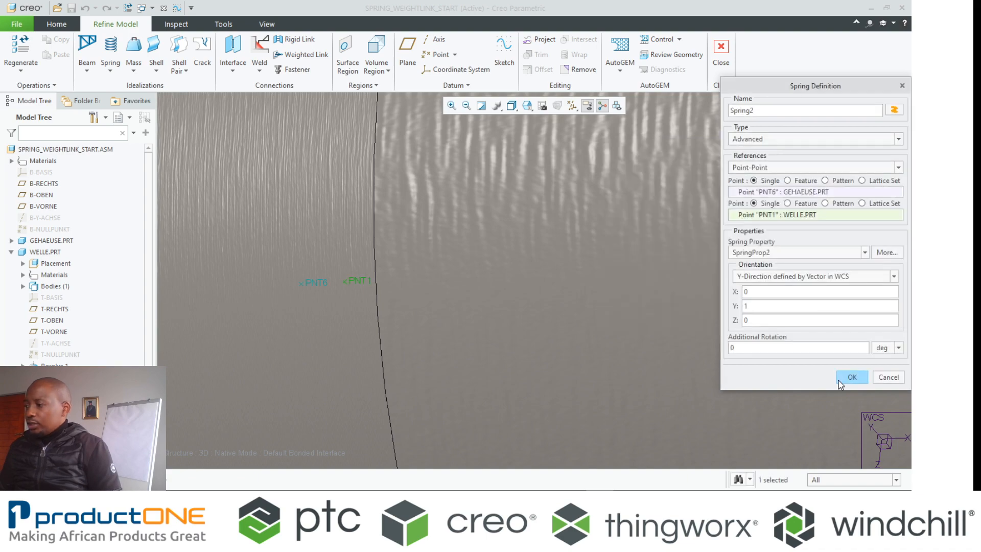
click(852, 378)
scroll(521, 337, down, 8)
mouse_move(426, 277)
middle_down()
mouse_move(417, 239)
mouse_move(429, 229)
middle_up()
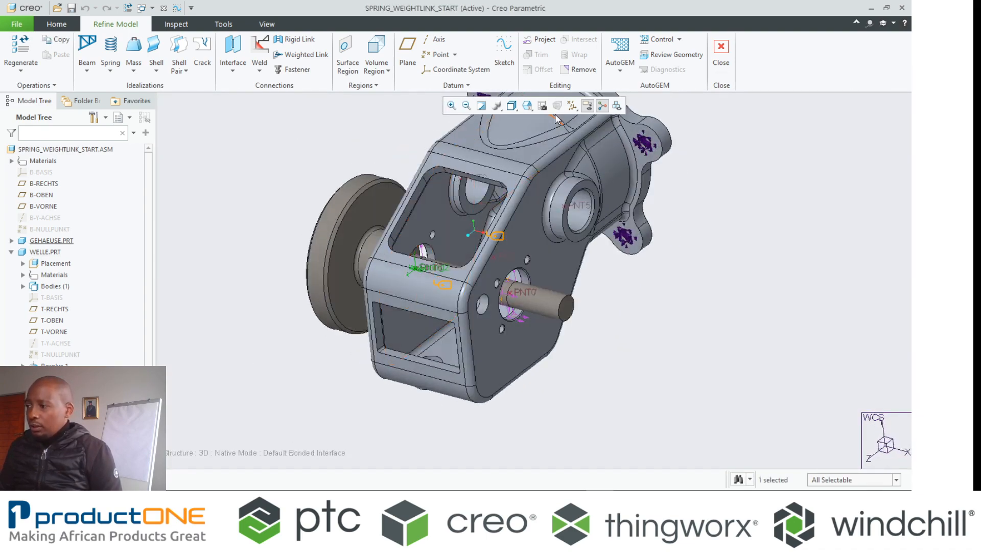
- Turn off Point Display in the datum display filters to hide point labels
click(572, 106)
click(572, 145)
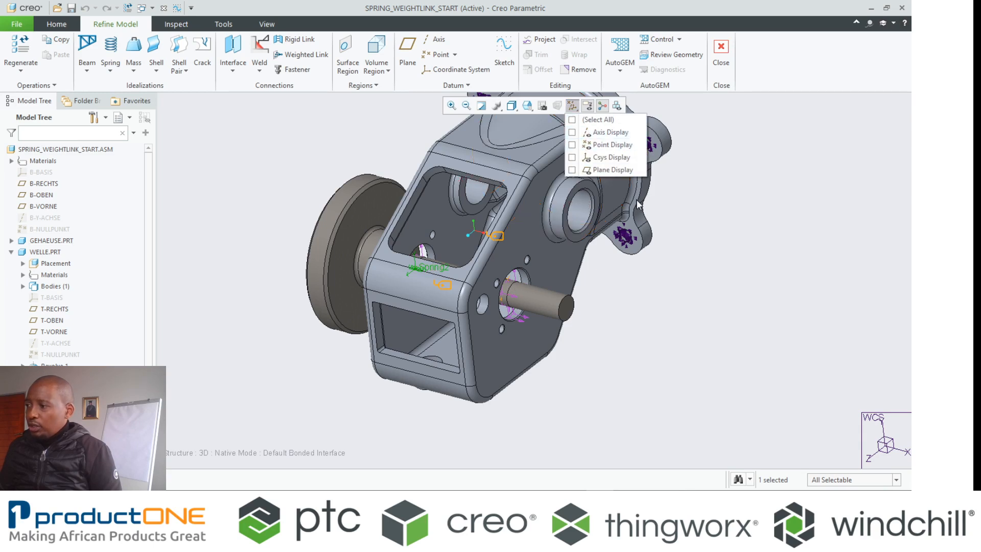
click(721, 282)
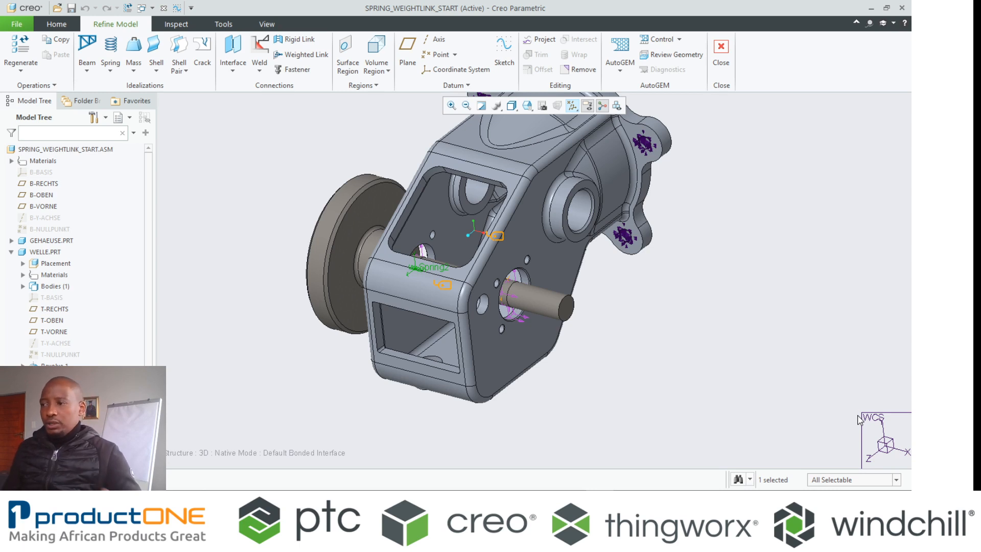
- Create a new modal analysis Analysis1 with four modes from Analyses and Studies
click(55, 24)
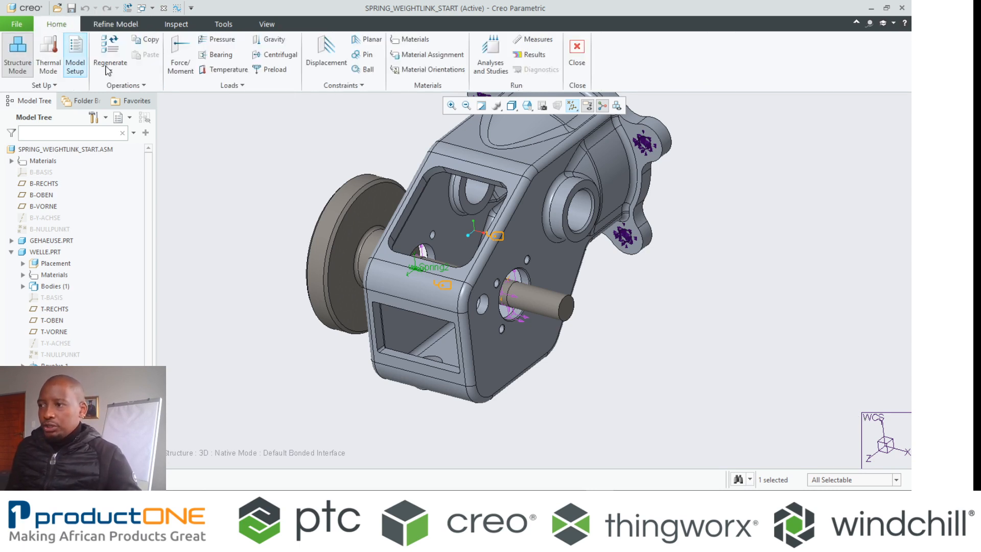
click(484, 54)
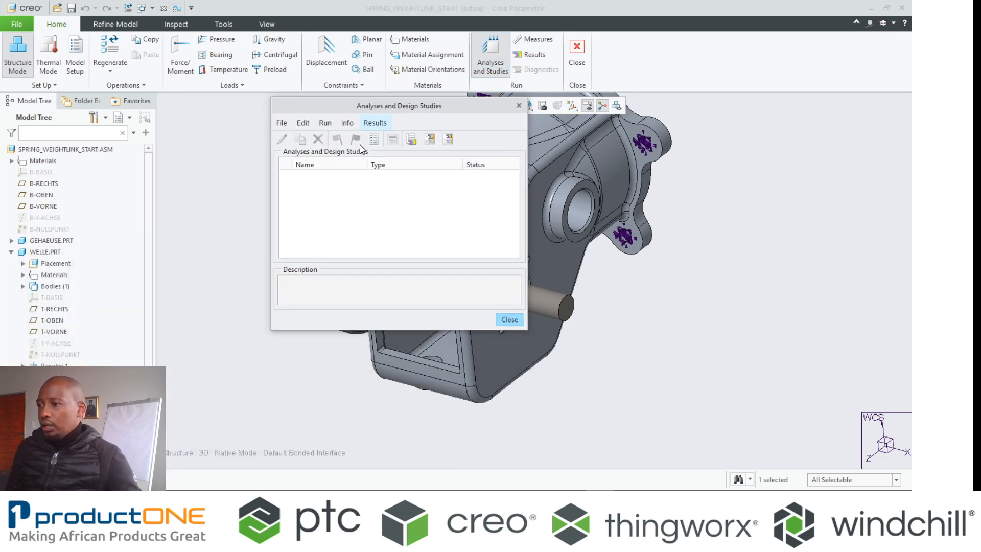
click(282, 122)
click(303, 151)
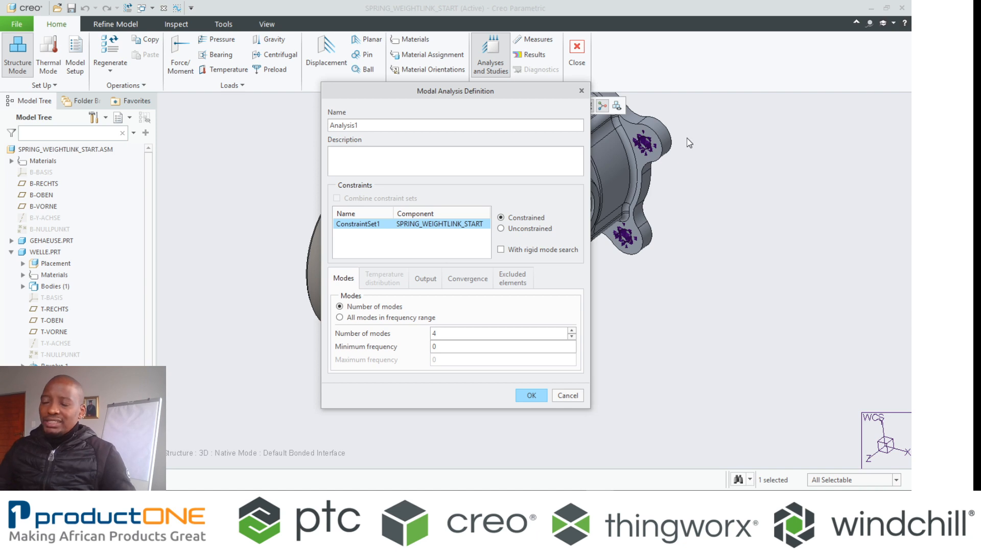
click(529, 395)
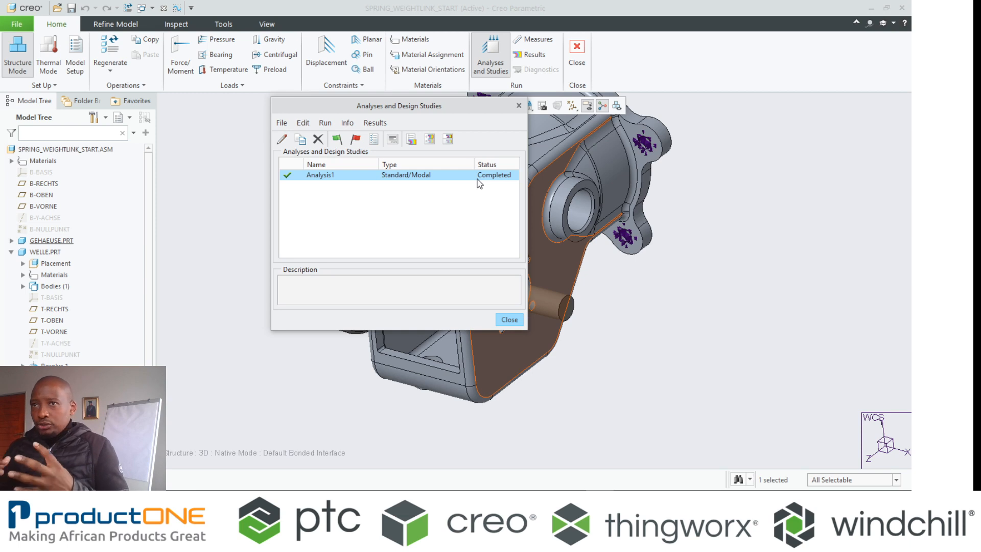
- Run Analysis1, confirming removal of old output files, and review its results
click(339, 140)
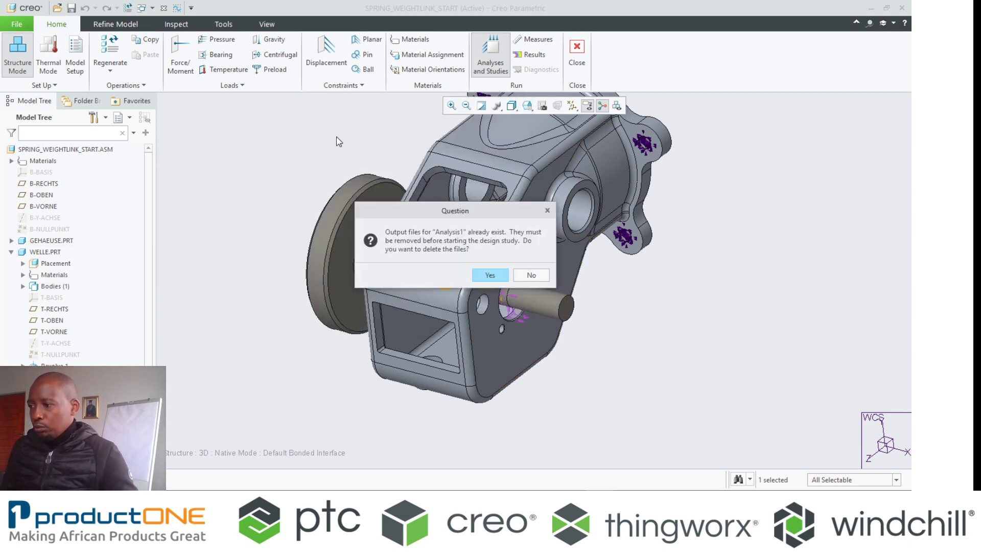
click(528, 274)
click(502, 270)
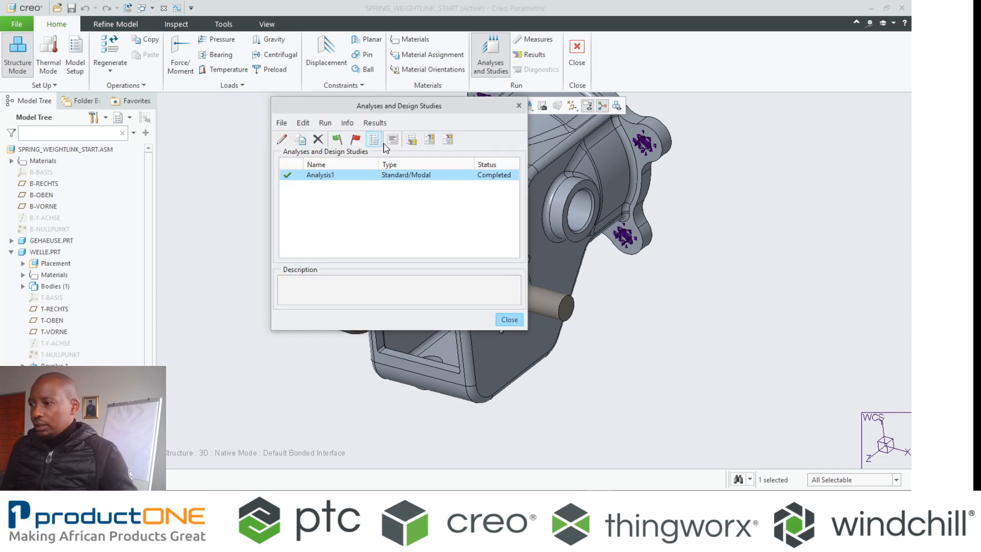
click(413, 139)
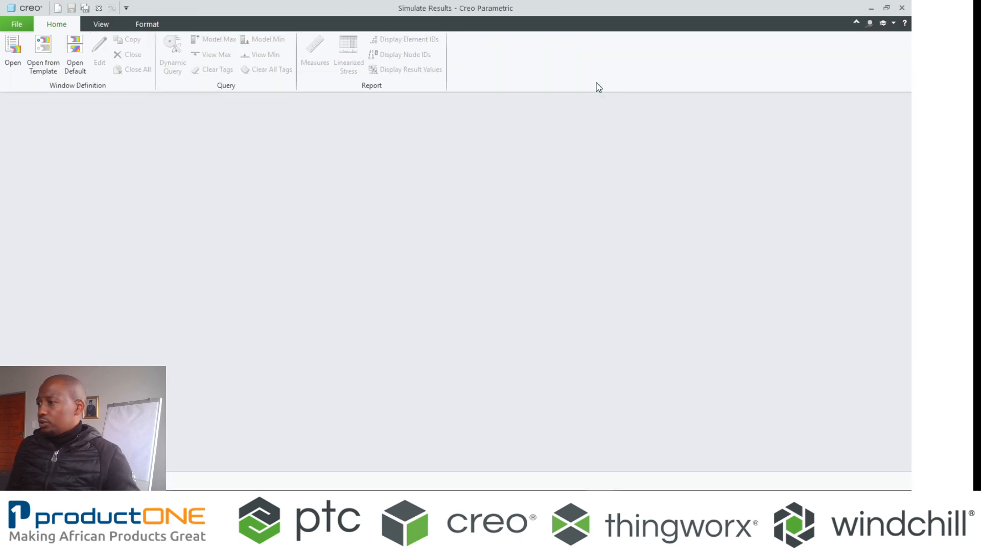
- Show Mode 1 as an animated, shaded deformed model result window
drag(459, 235, 482, 92)
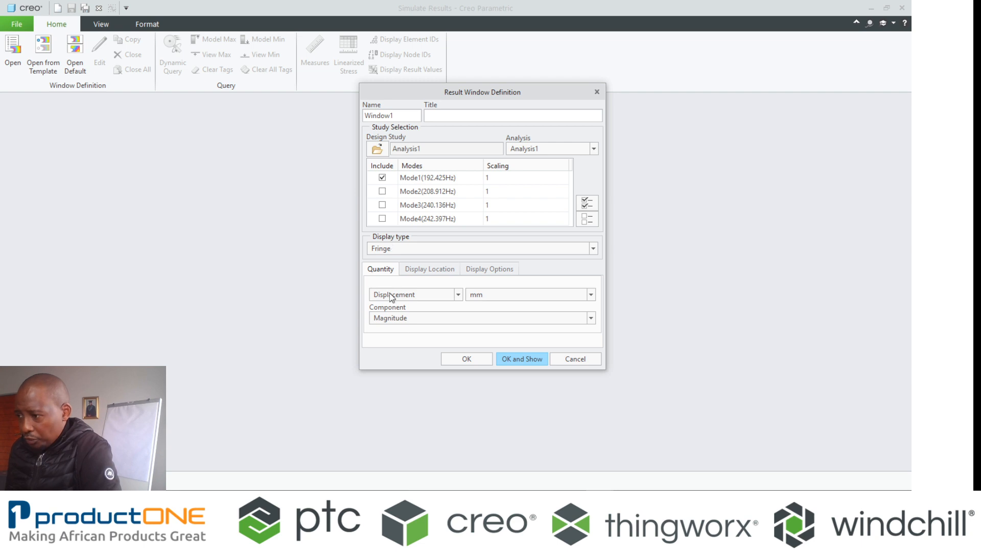
click(421, 248)
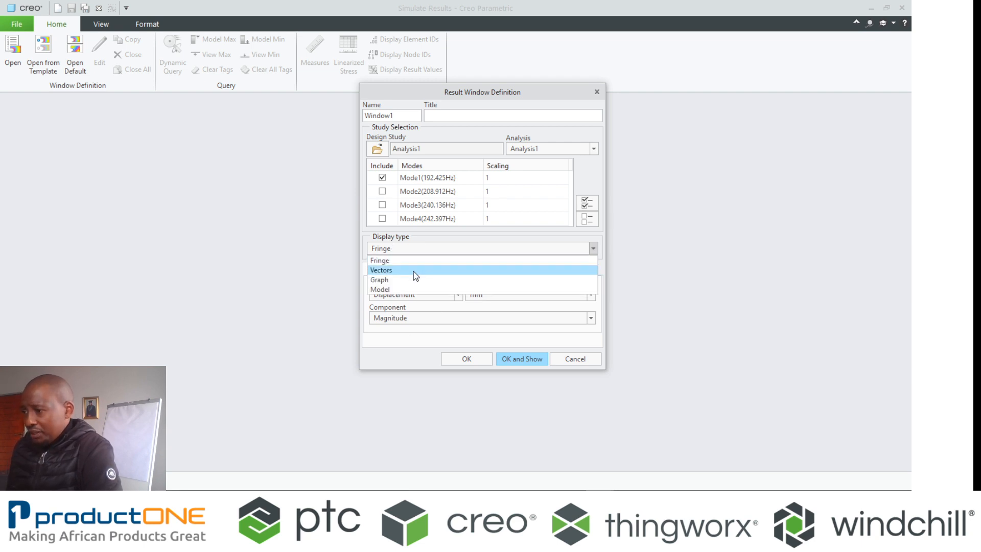
click(406, 287)
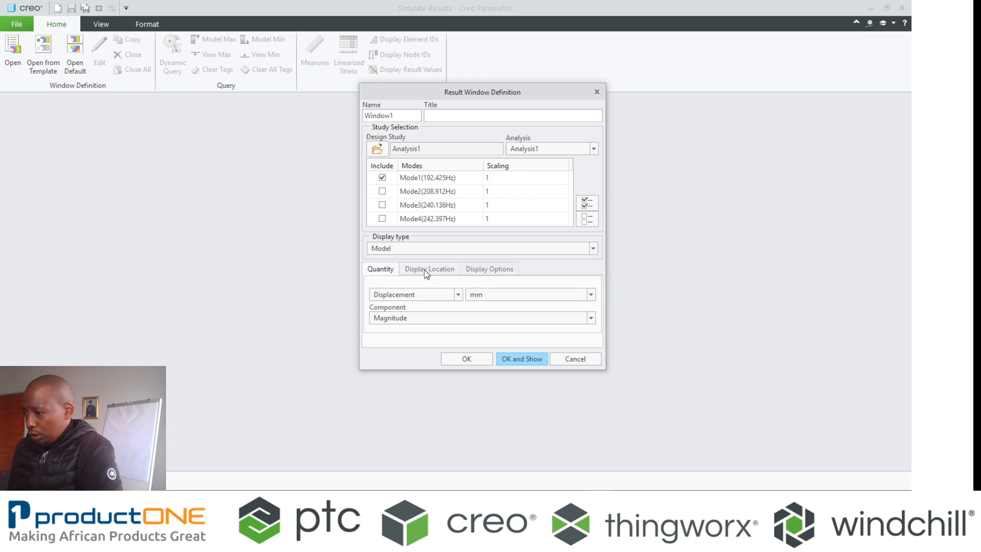
click(490, 269)
click(489, 286)
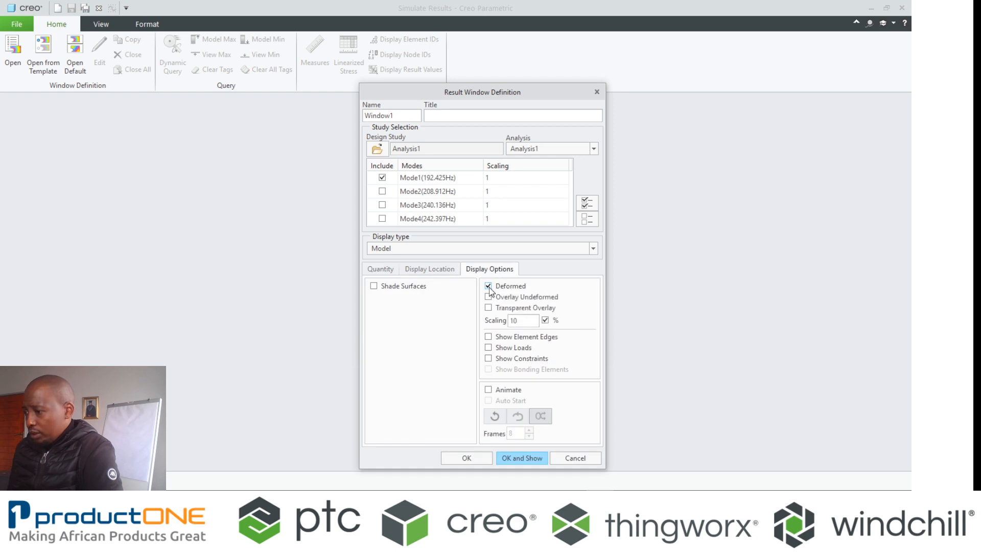
click(489, 391)
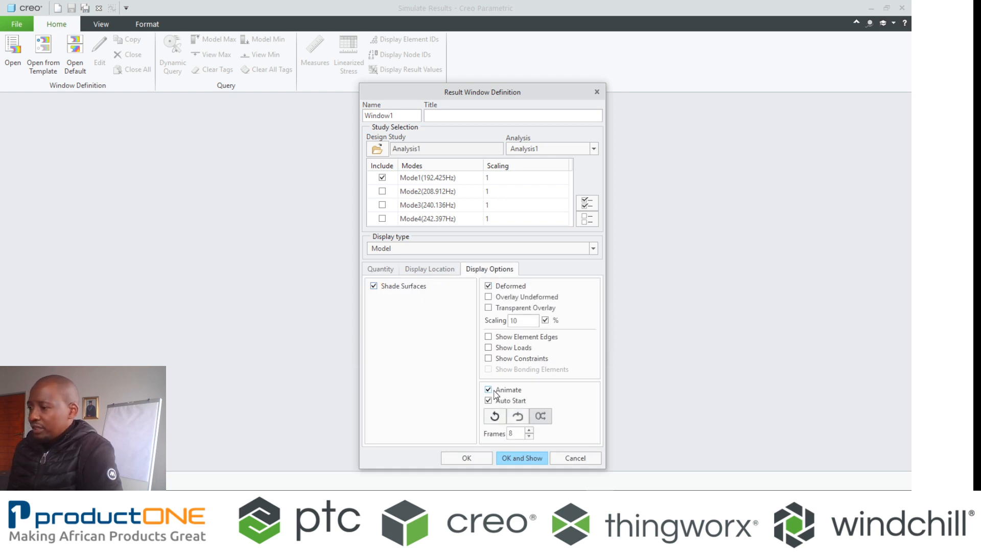
click(532, 463)
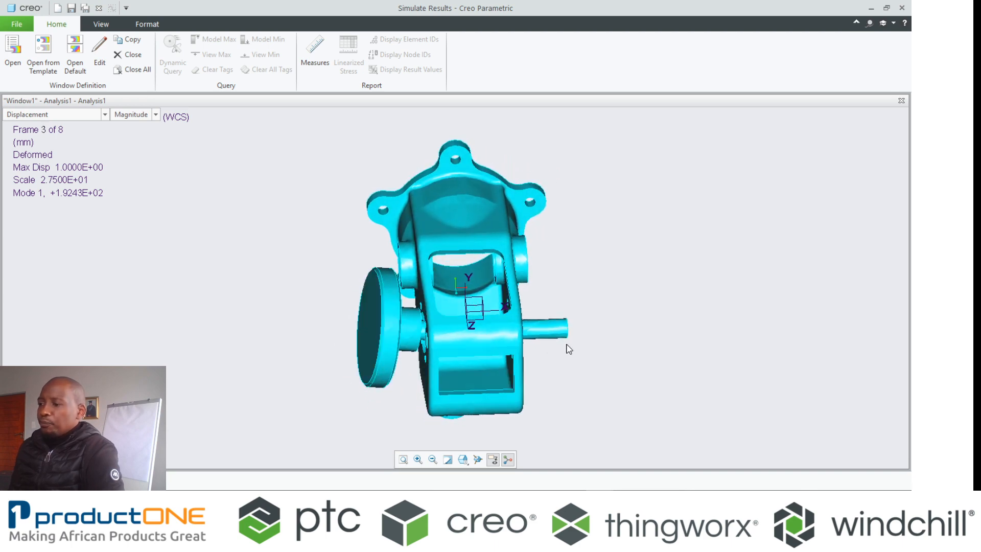
scroll(455, 338, down, 4)
- Inspect the Mode 1 animation more closely and start copying the window for Mode 2
middle_drag(455, 338, 405, 360)
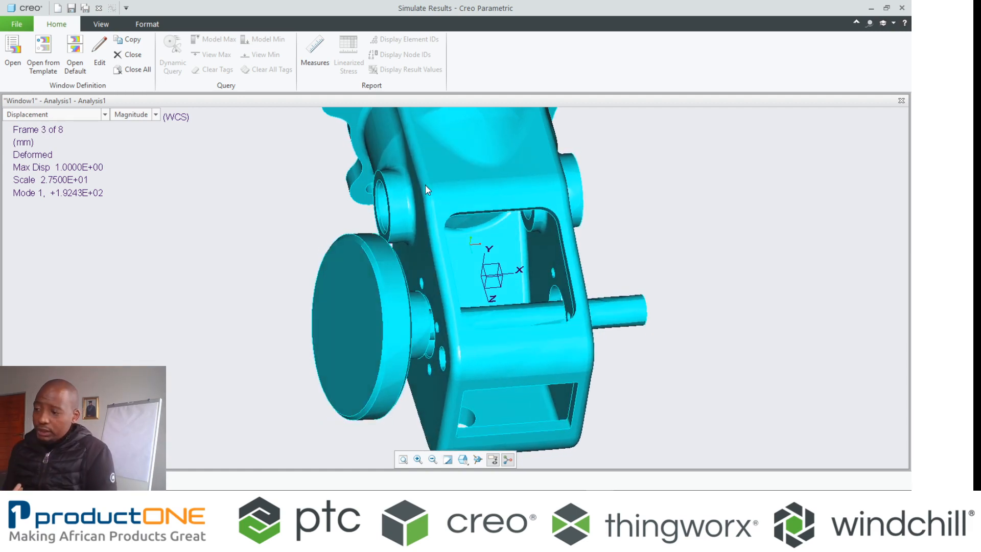
click(133, 39)
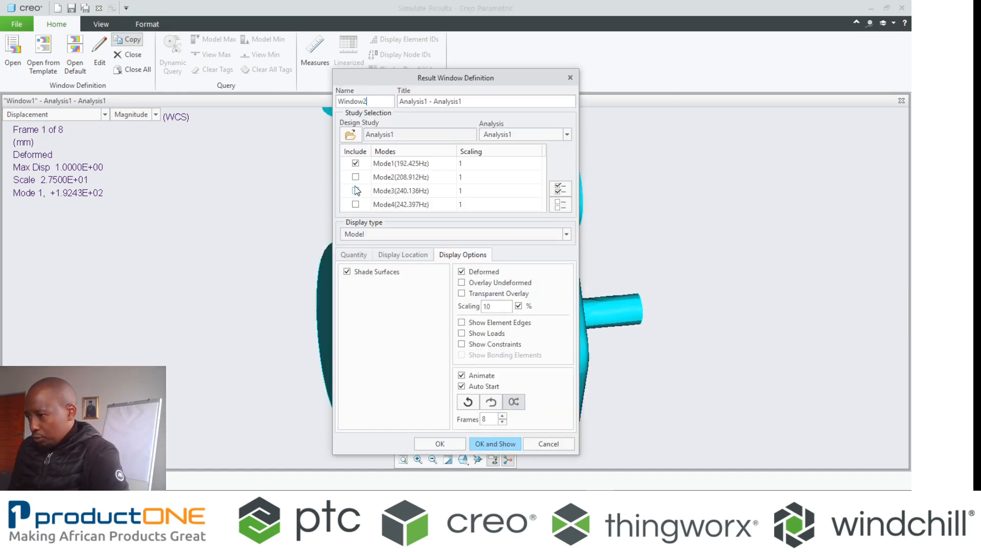
- Show the Mode 2 result window, then copy and show a Mode 3 window
click(495, 443)
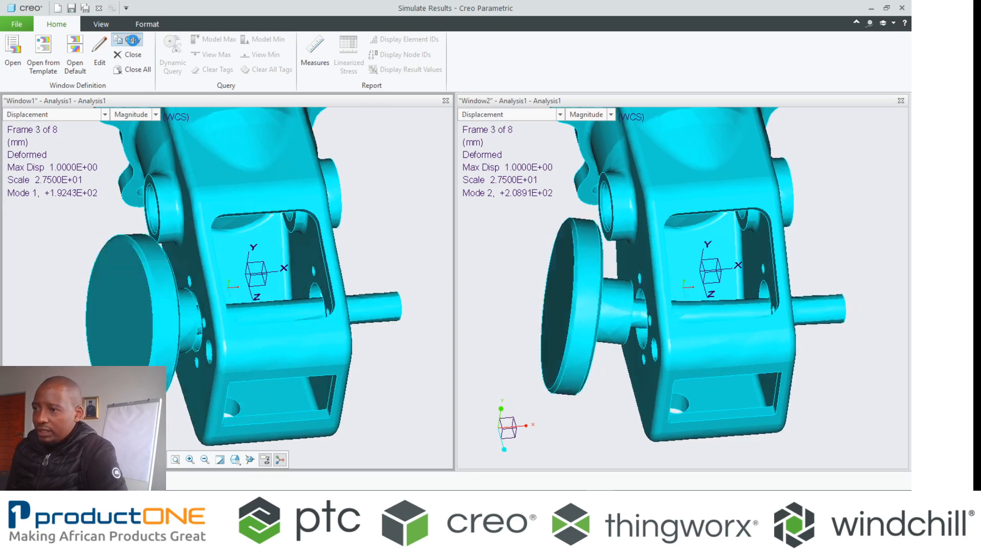
click(132, 39)
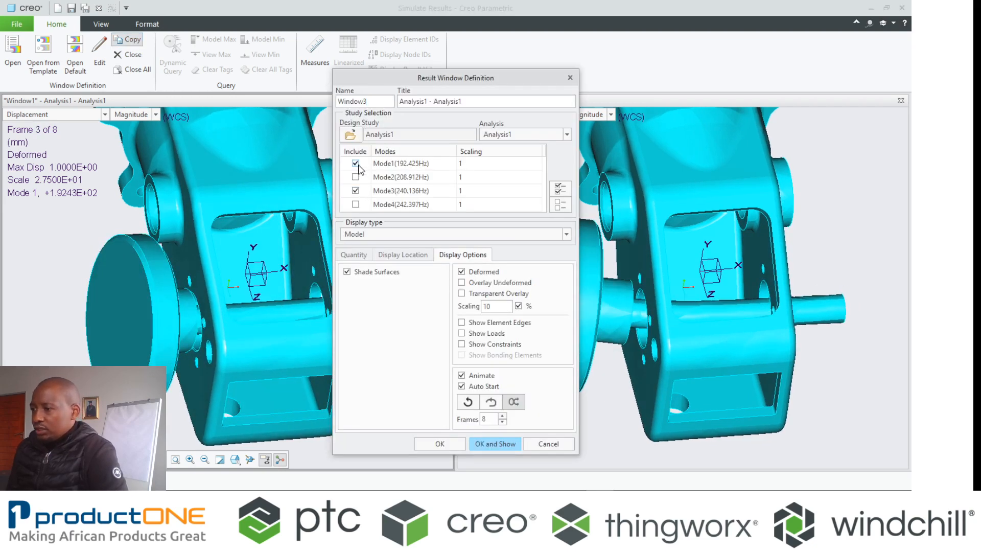
click(504, 445)
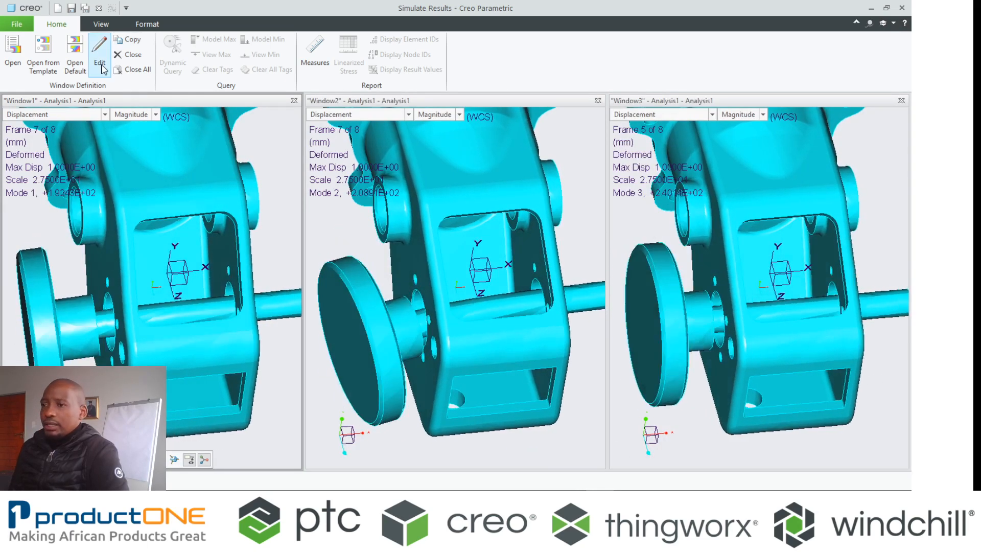
- Copy a fourth window showing Mode 1 displacement as an animated fringe plot and orbit it
click(136, 47)
click(363, 235)
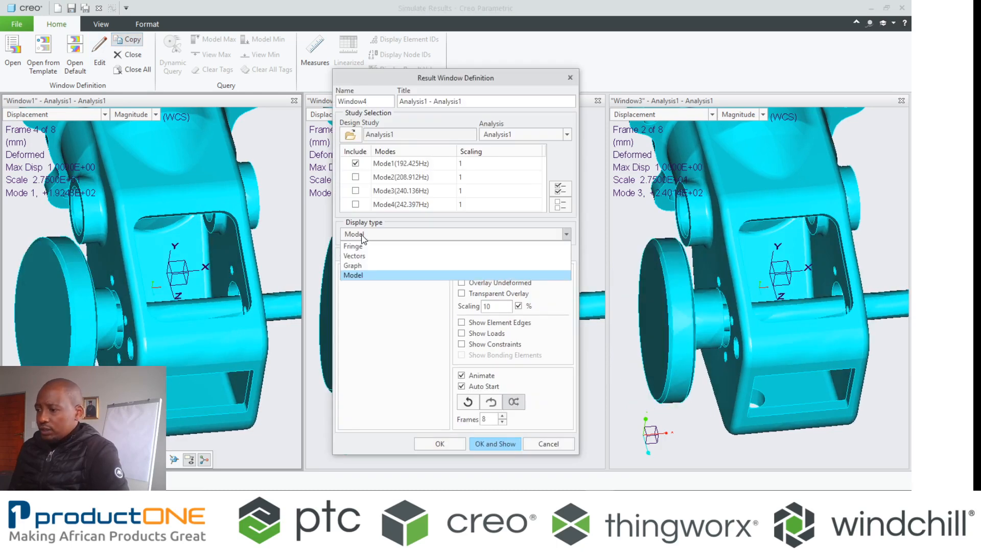
click(359, 246)
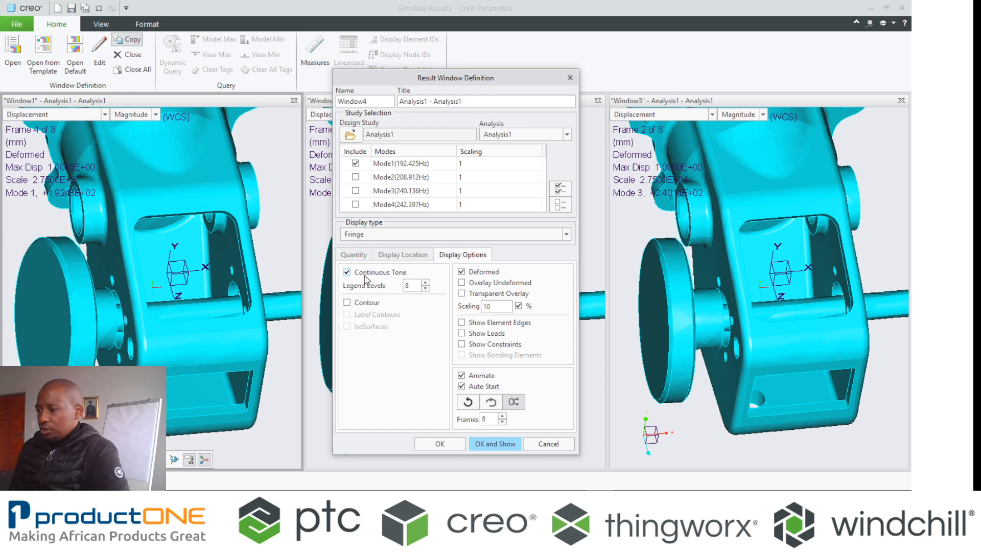
click(493, 444)
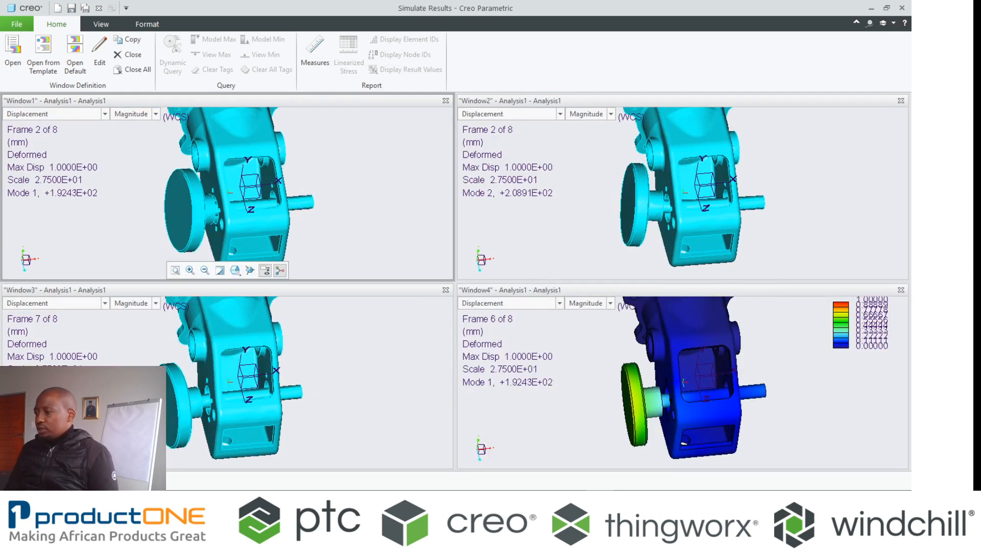
middle_drag(690, 368, 612, 442)
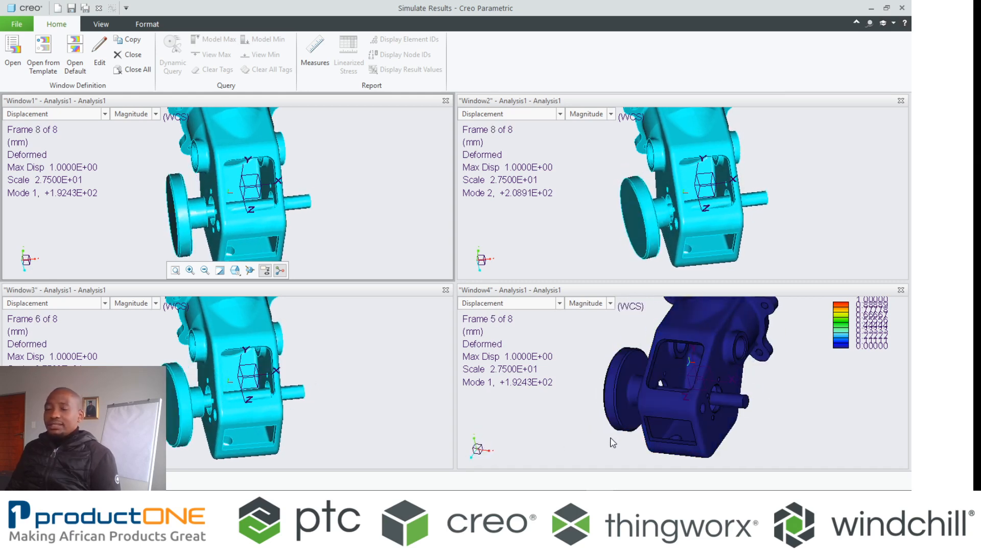